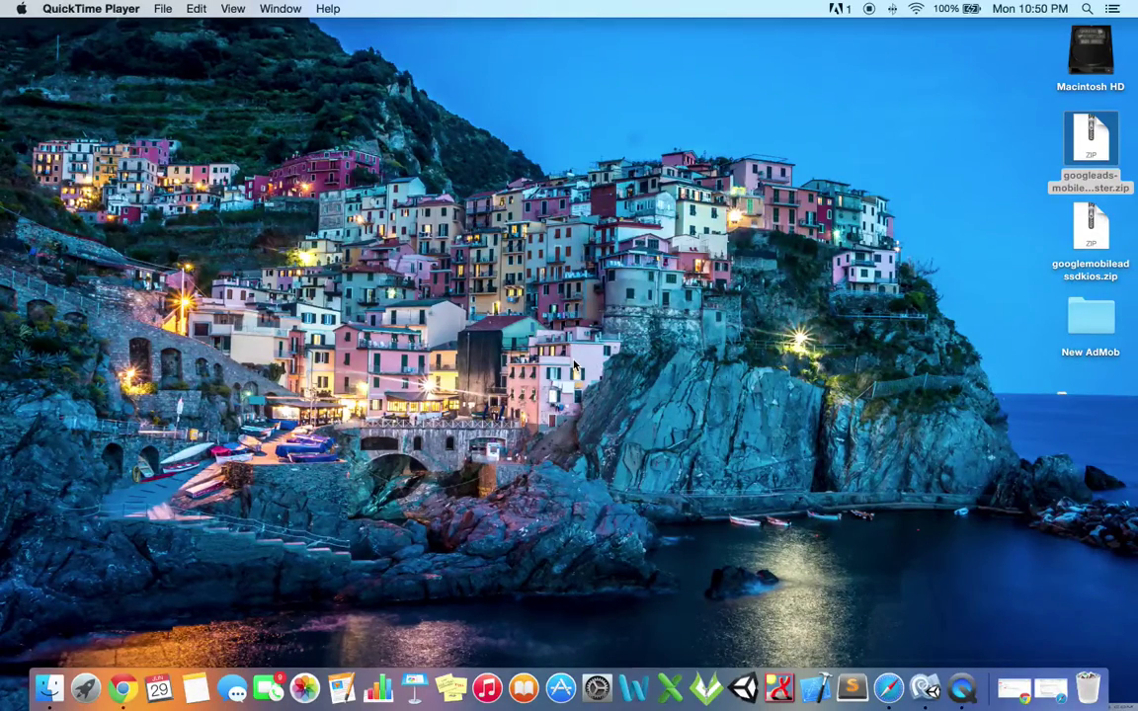
- Restore the minimized Safari window showing the googleads-mobile-plugins GitHub repository
click(1028, 671)
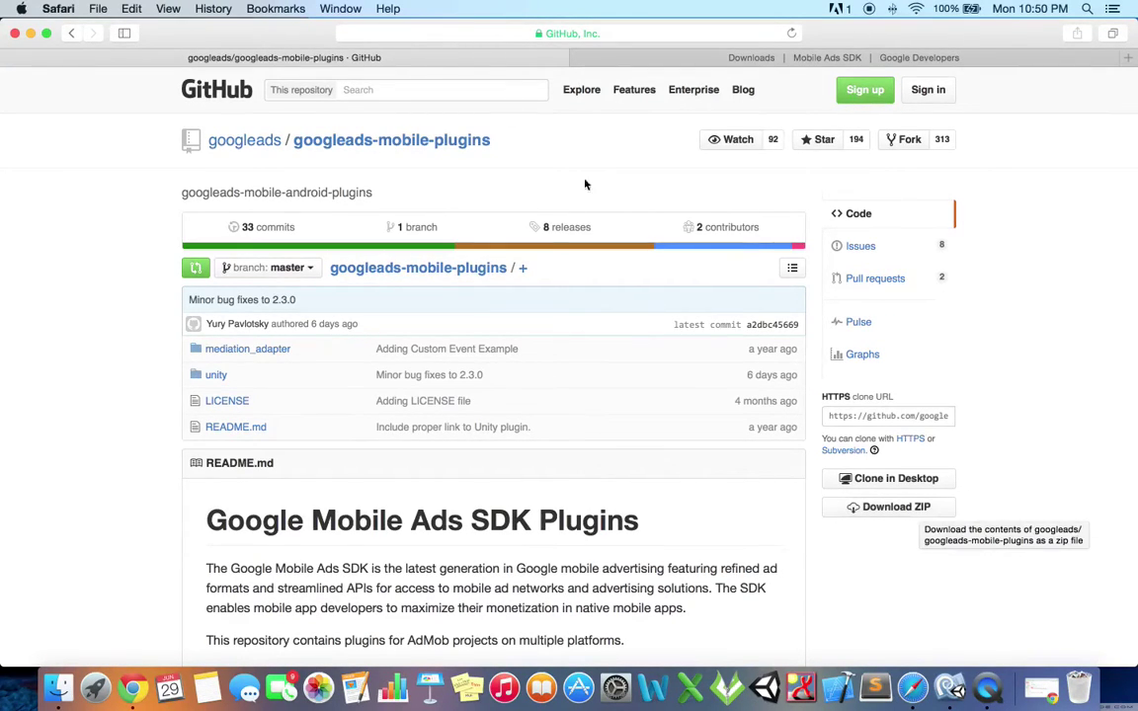
- Switch Safari to the Google Developers Mobile Ads SDK Downloads page listing the iOS v7.3.1 zip
click(634, 35)
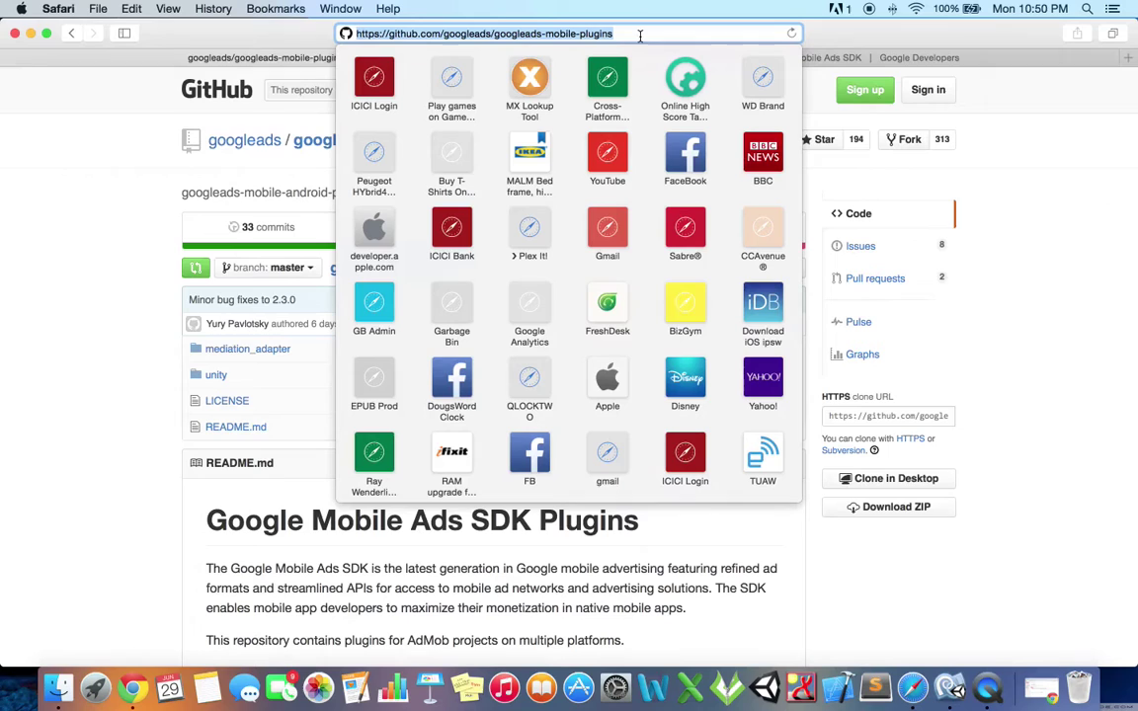
click(894, 57)
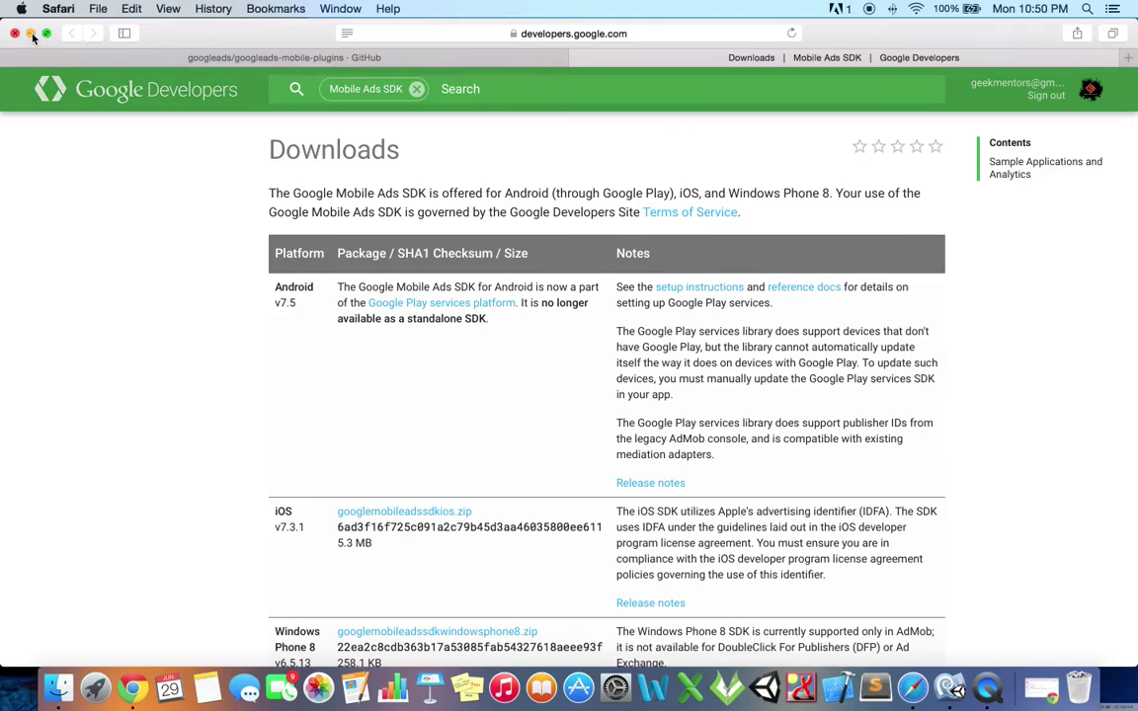
- Extract the googleads plugins zip and googlemobileadssdkios.zip on the desktop, then launch Unity
click(31, 33)
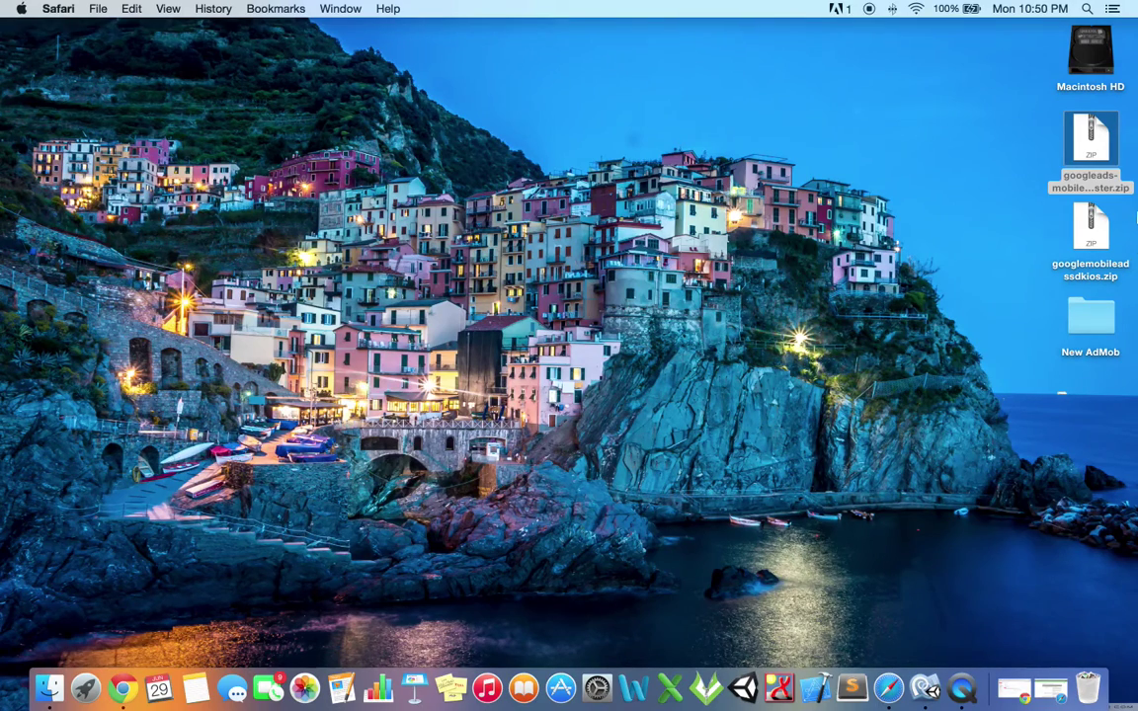
double_click(1090, 138)
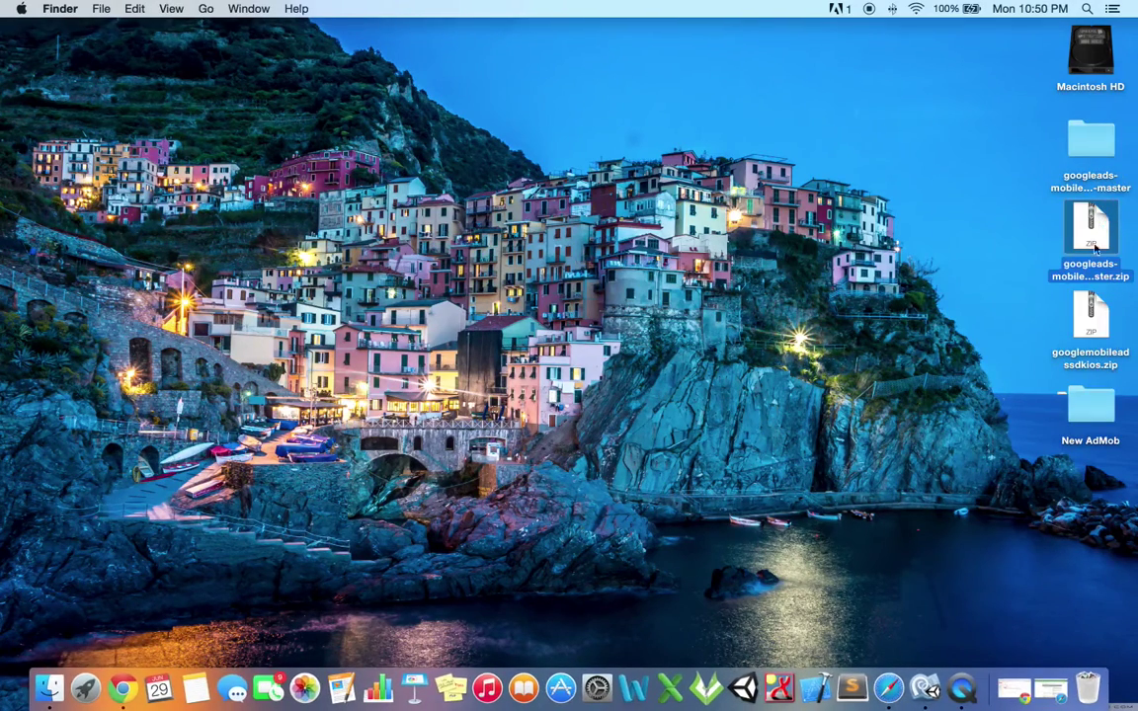
double_click(1091, 318)
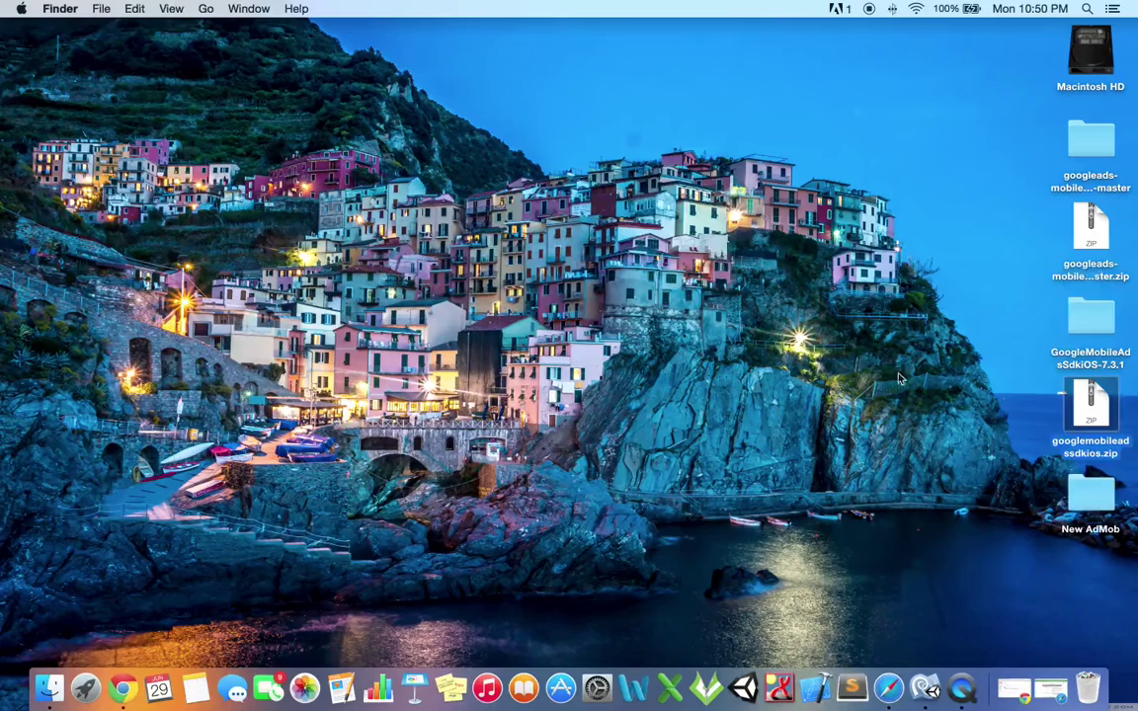
click(729, 694)
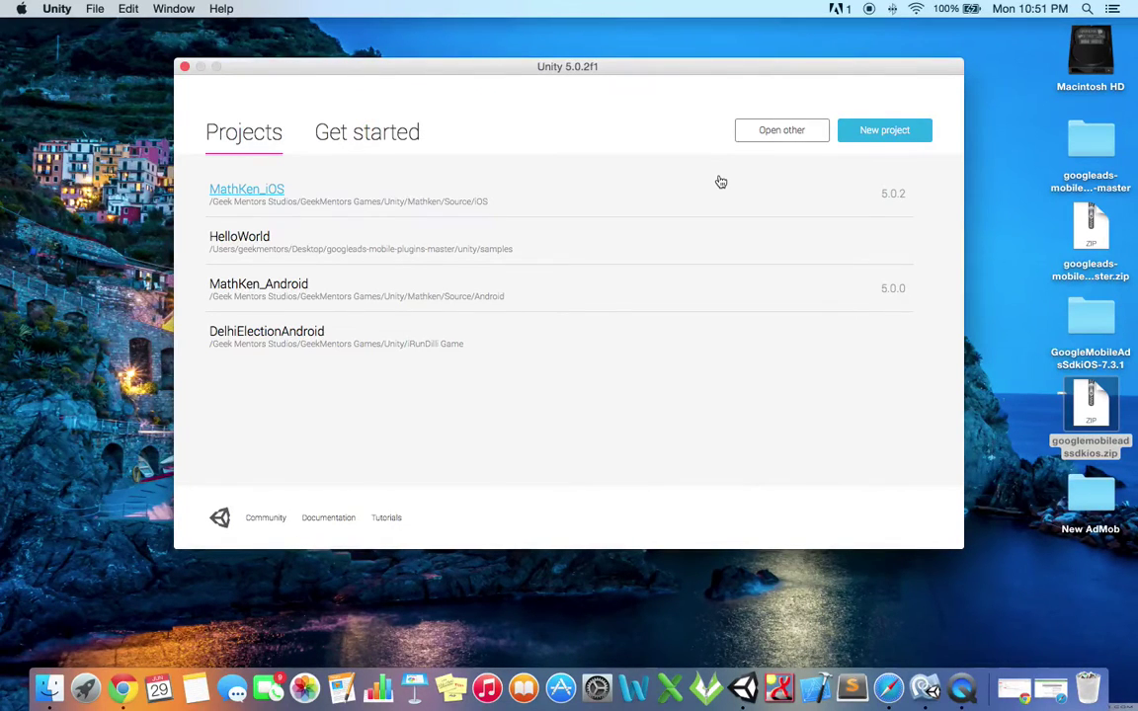
- Open the HelloWorld project from Desktop/googleads-mobile-plugins-master/unity/samples in Unity
click(770, 130)
click(378, 197)
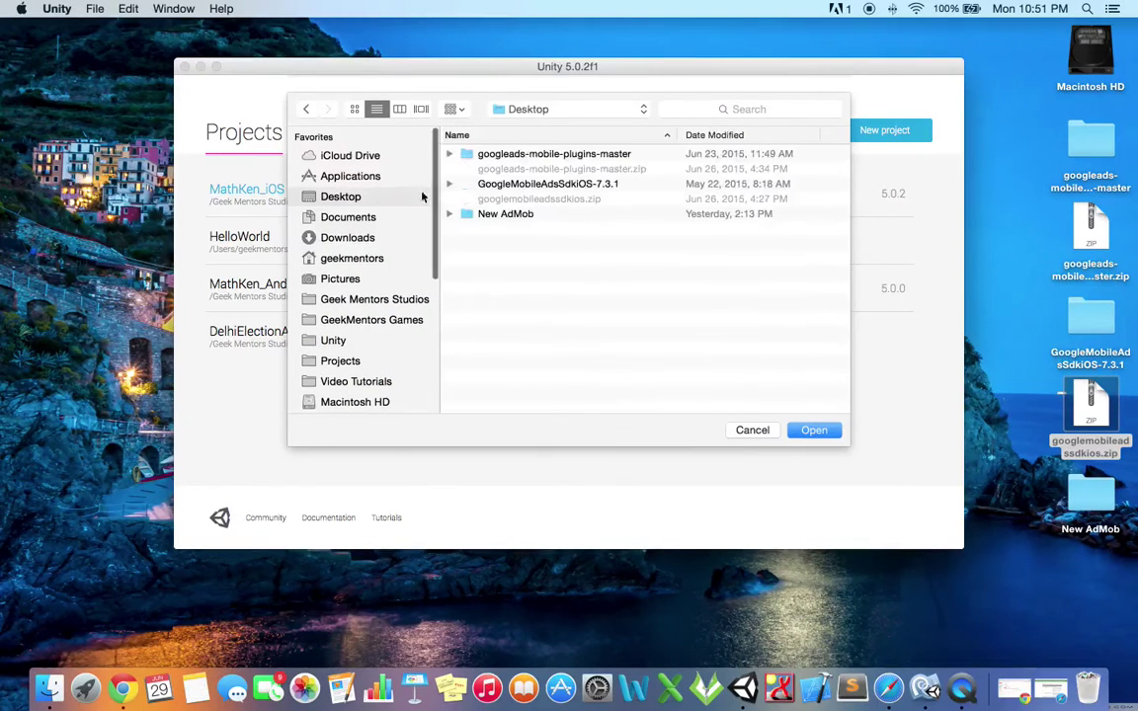
double_click(586, 156)
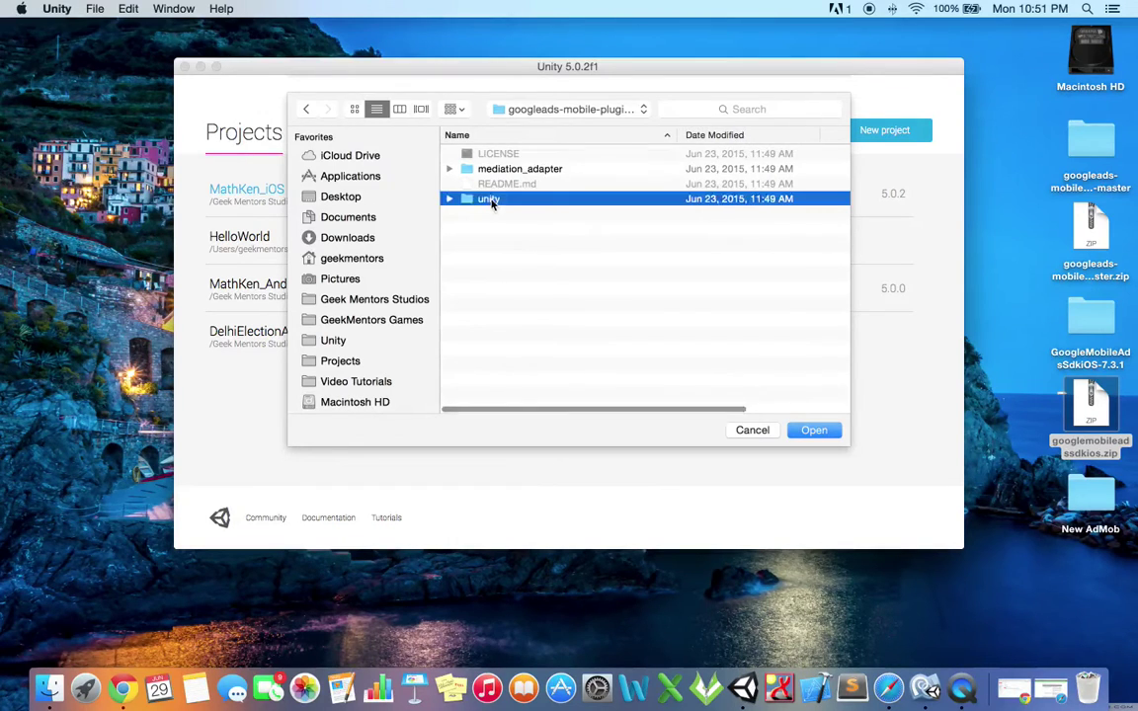
double_click(491, 200)
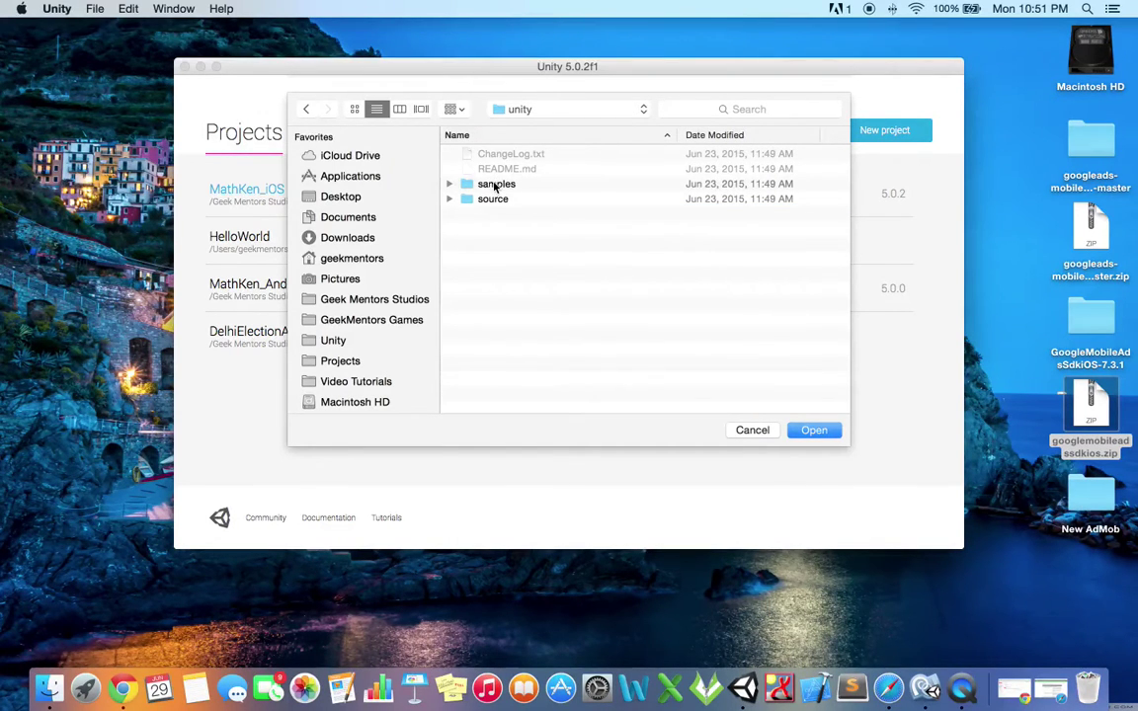
double_click(495, 185)
double_click(505, 153)
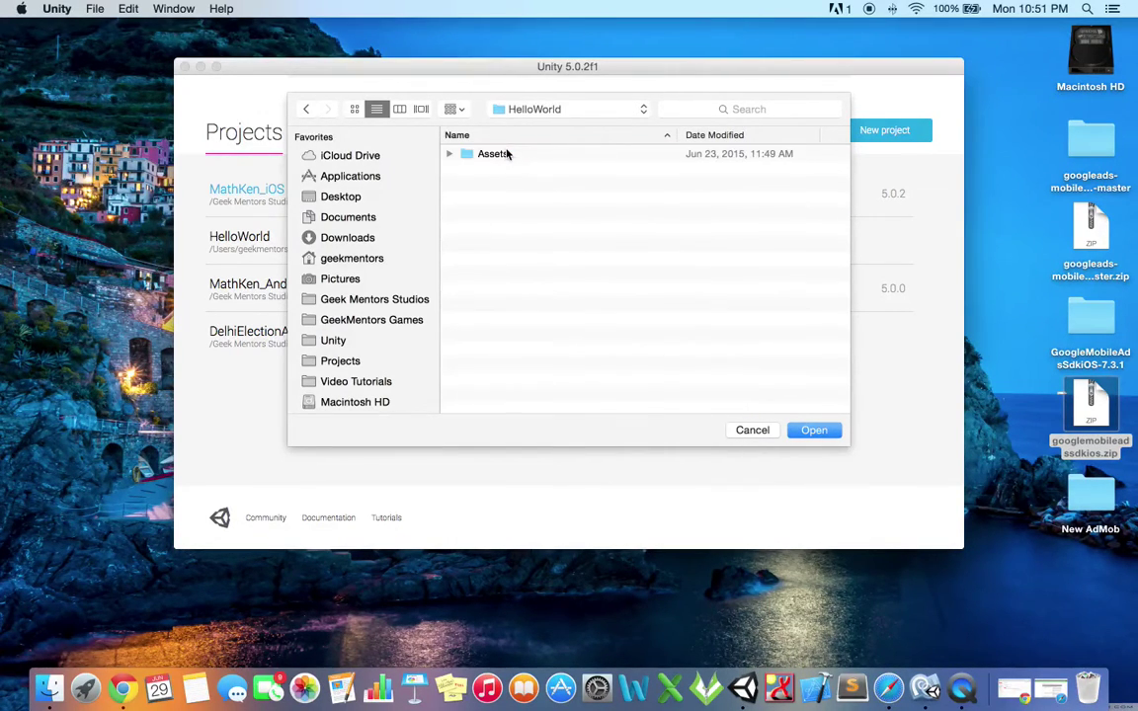
click(830, 432)
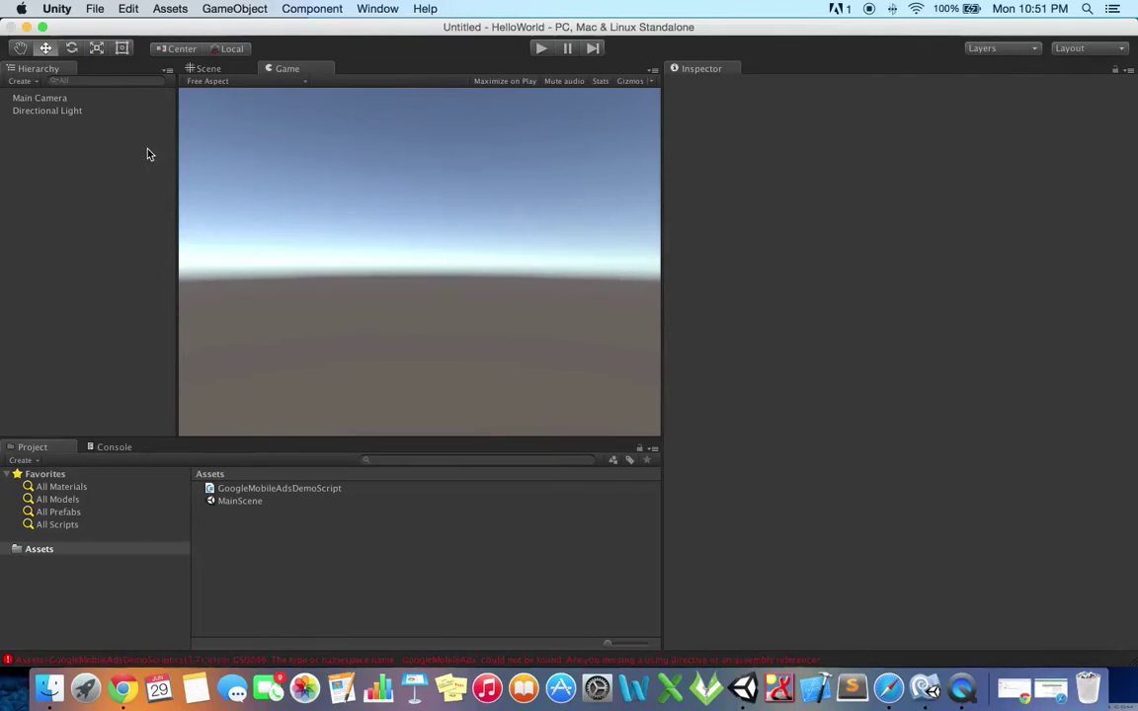
- Load MainScene from the project Assets and open a Finder window on the home folder
click(263, 503)
double_click(263, 503)
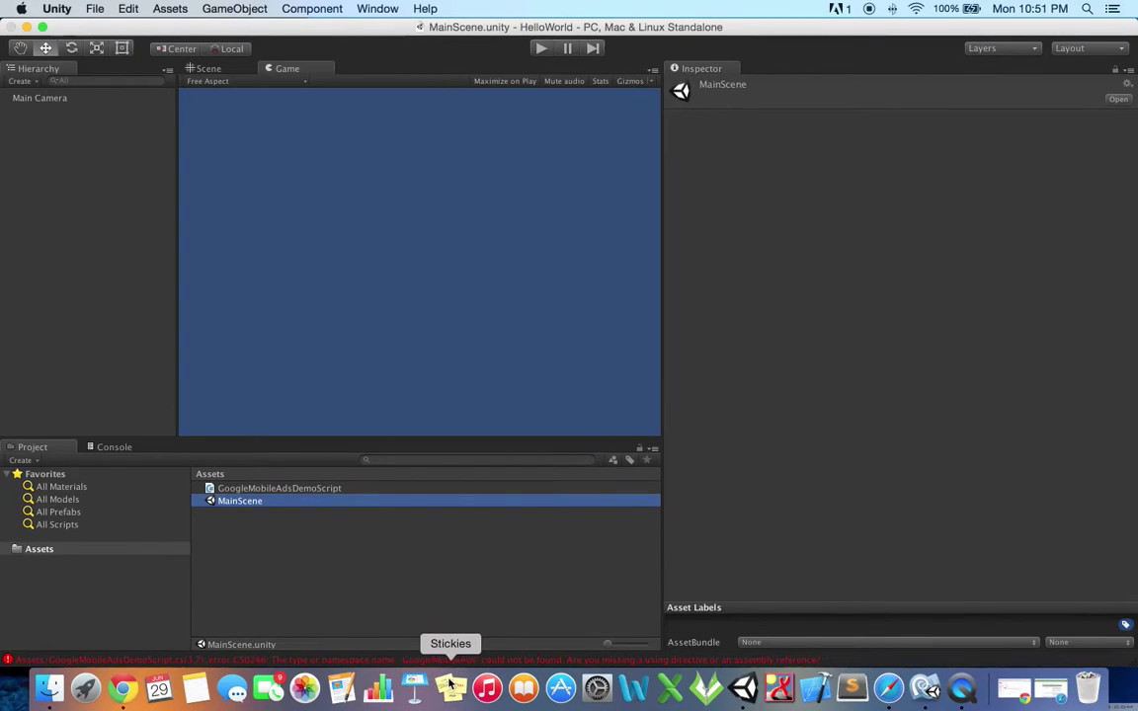
click(50, 688)
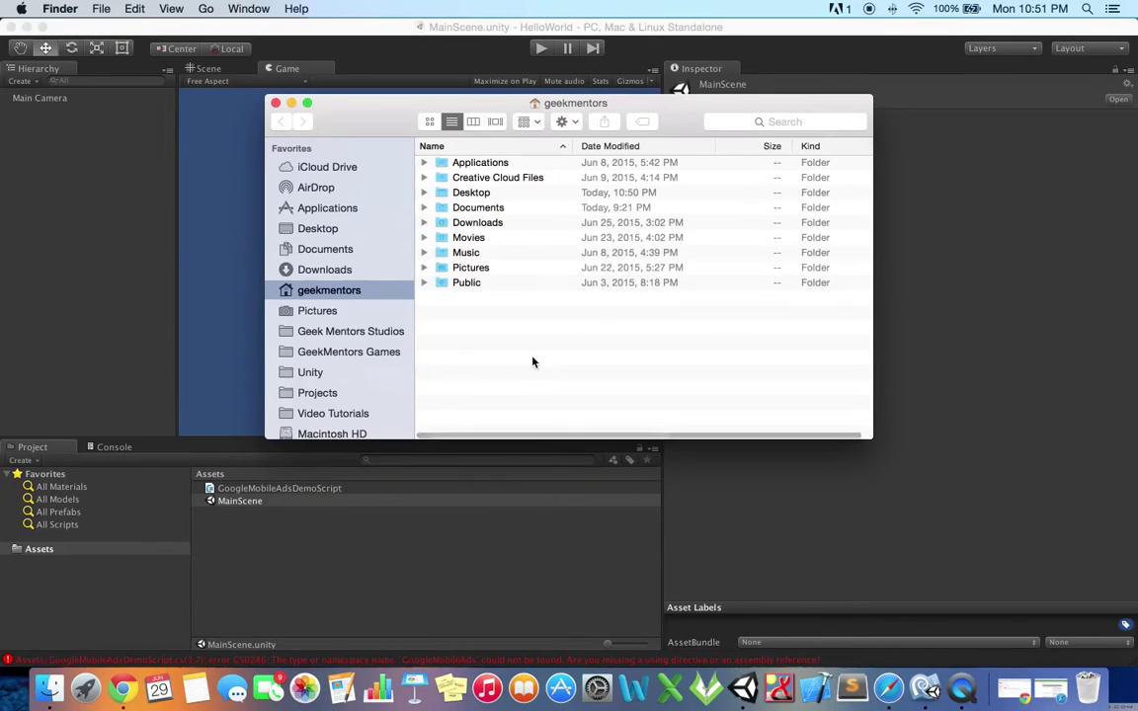
- Copy the GoogleMobileAds and Plugins folders from unity/source/Assets into Unity's project Assets
click(328, 229)
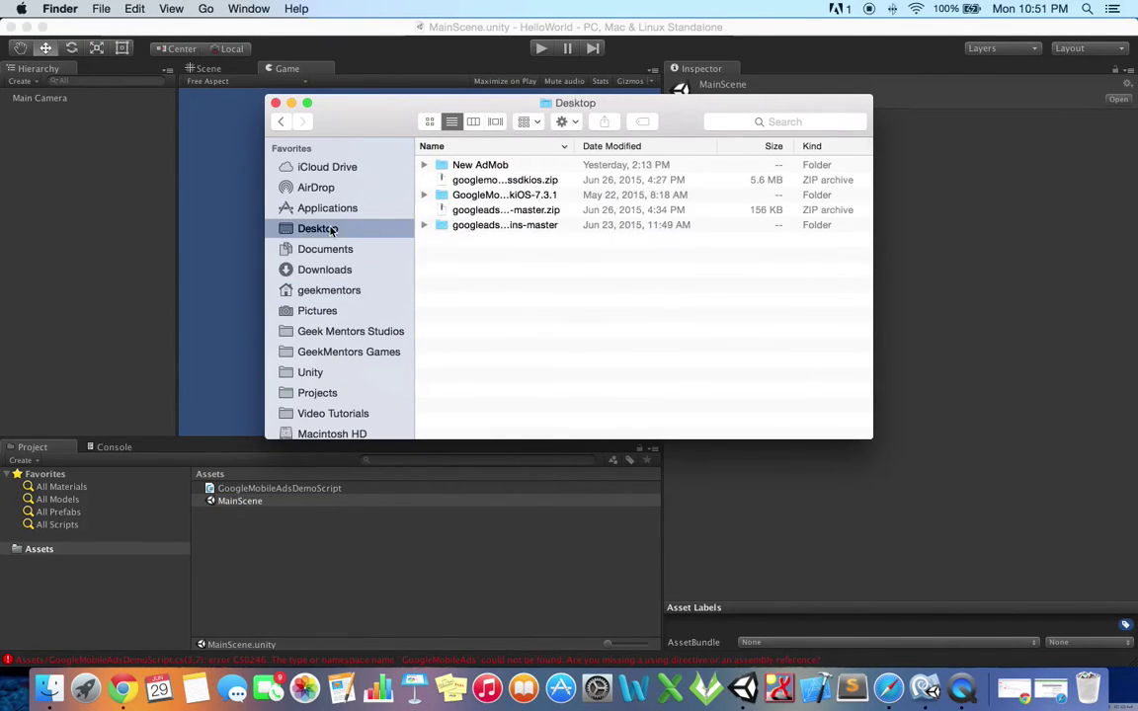
double_click(502, 227)
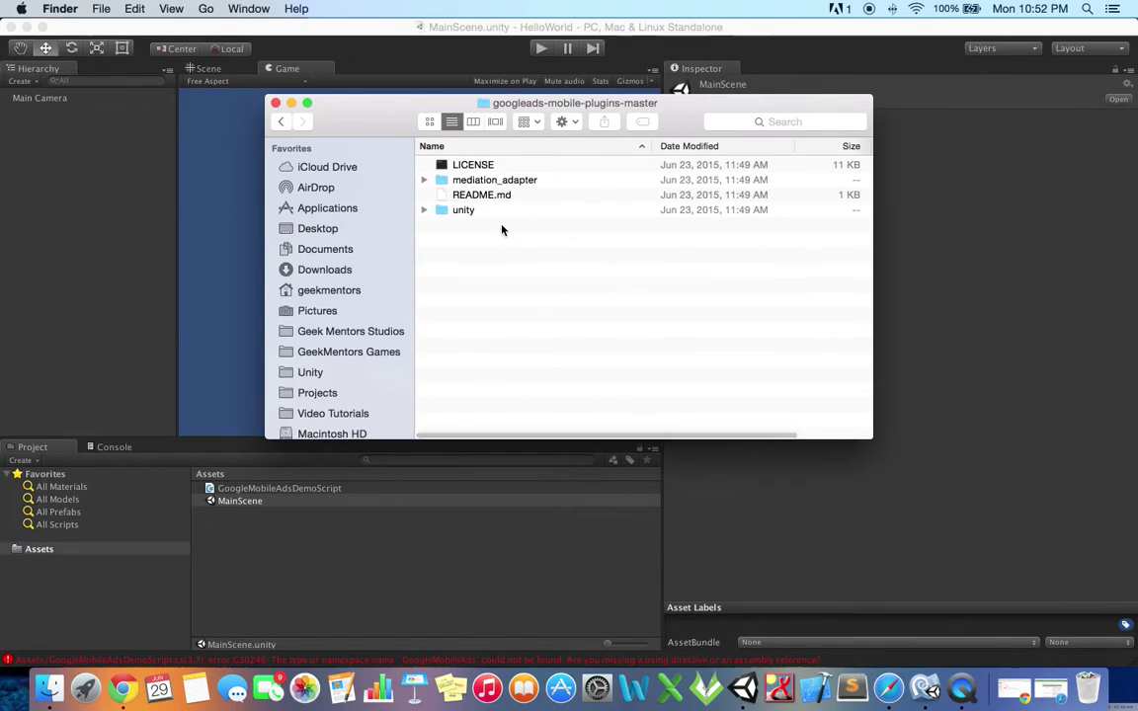
double_click(475, 209)
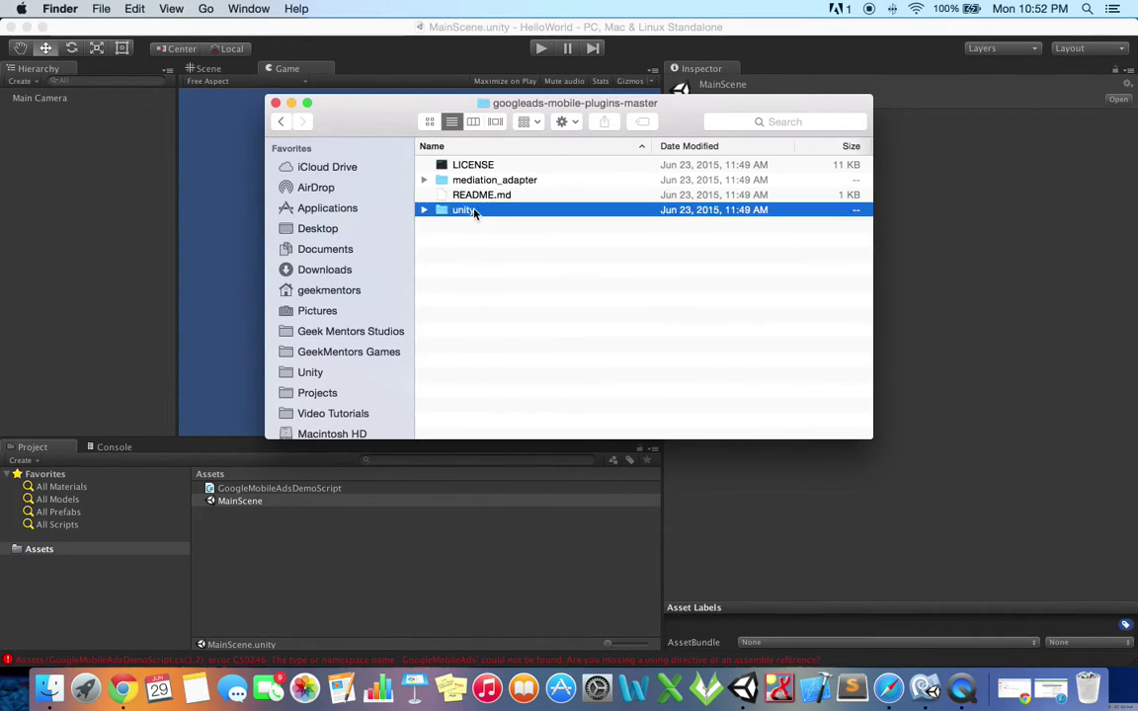
double_click(470, 209)
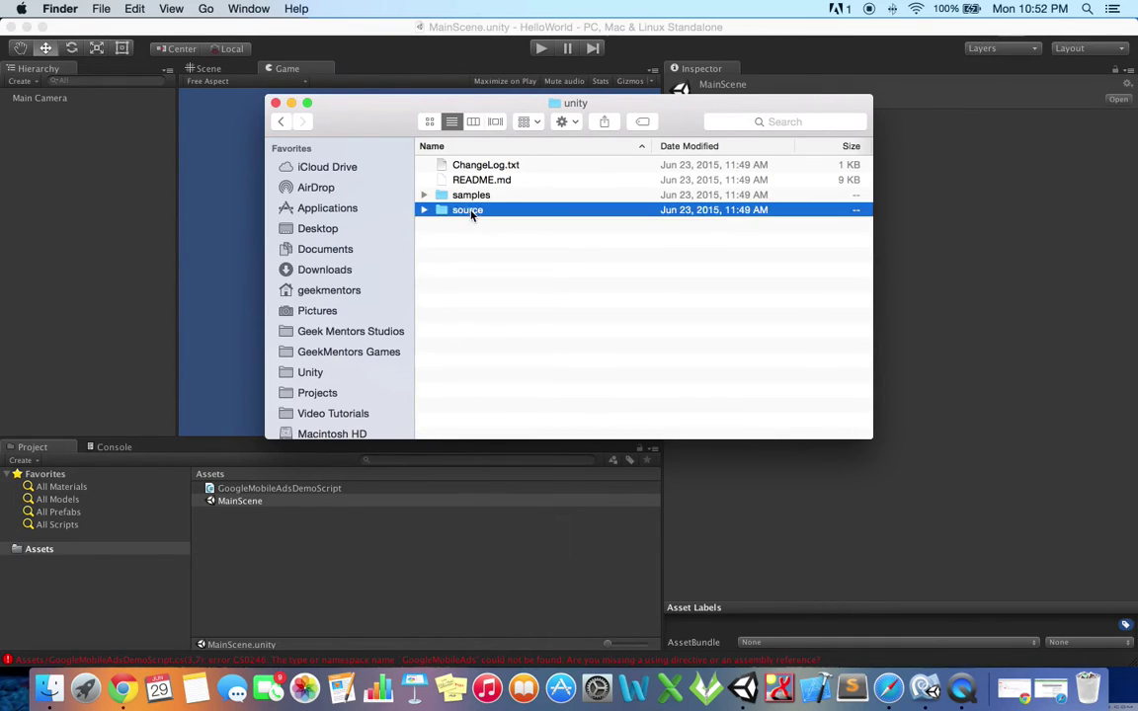
double_click(470, 165)
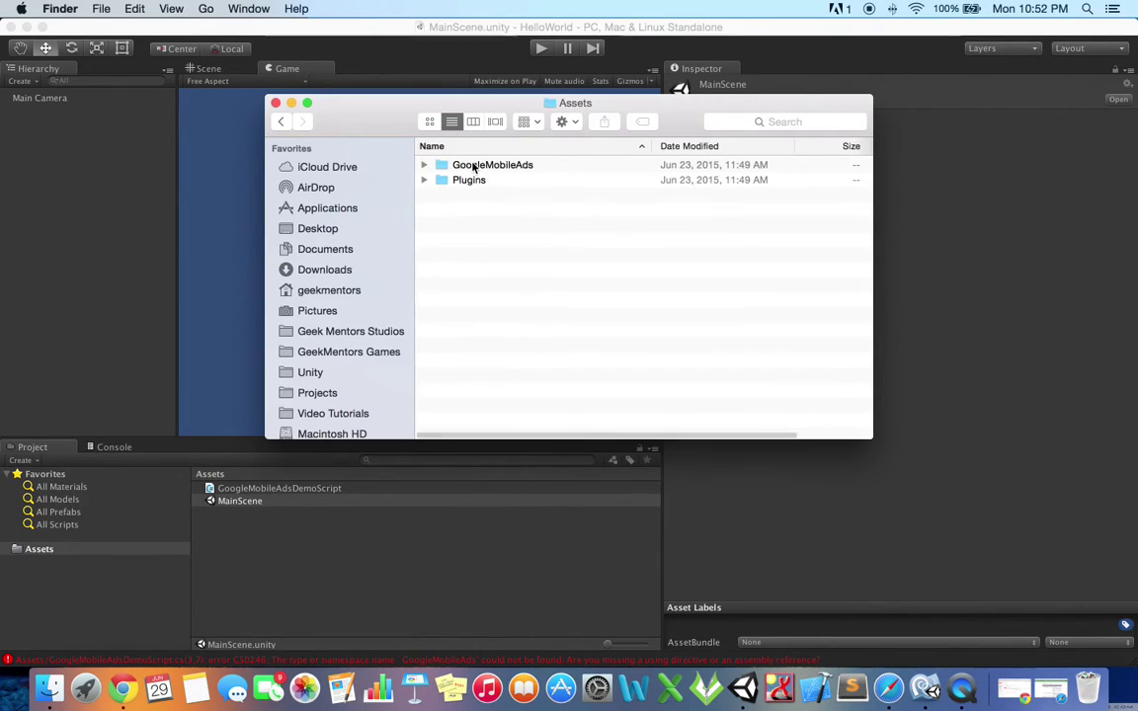
key(super+a)
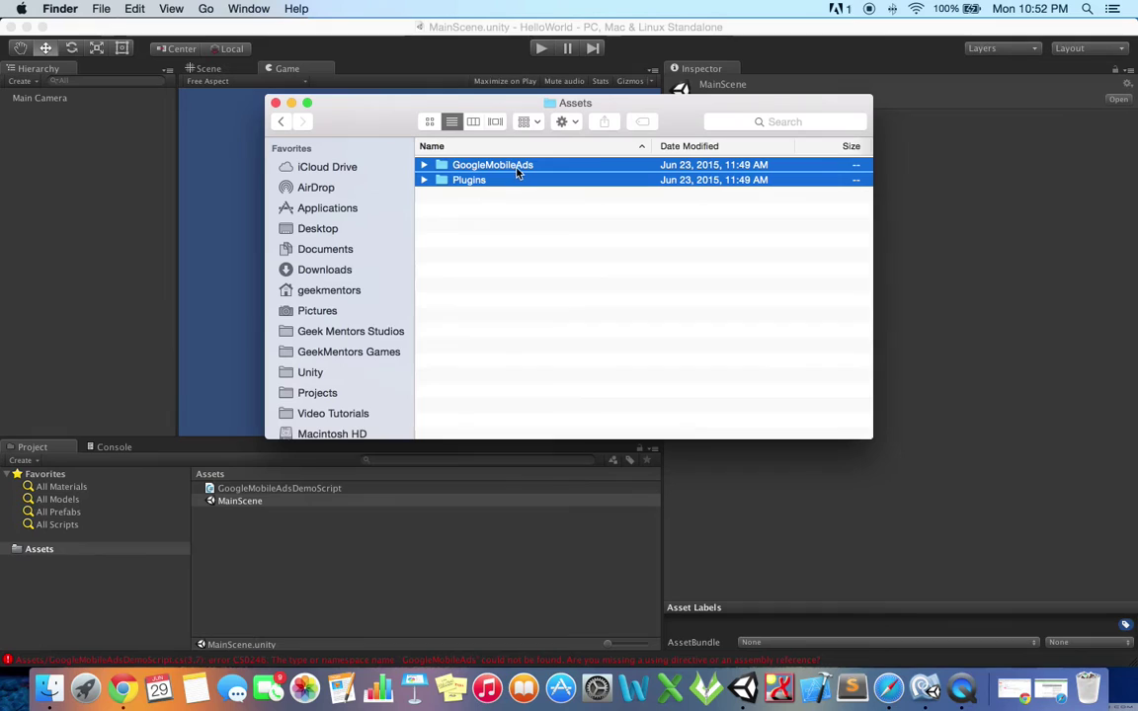
drag(516, 173, 350, 559)
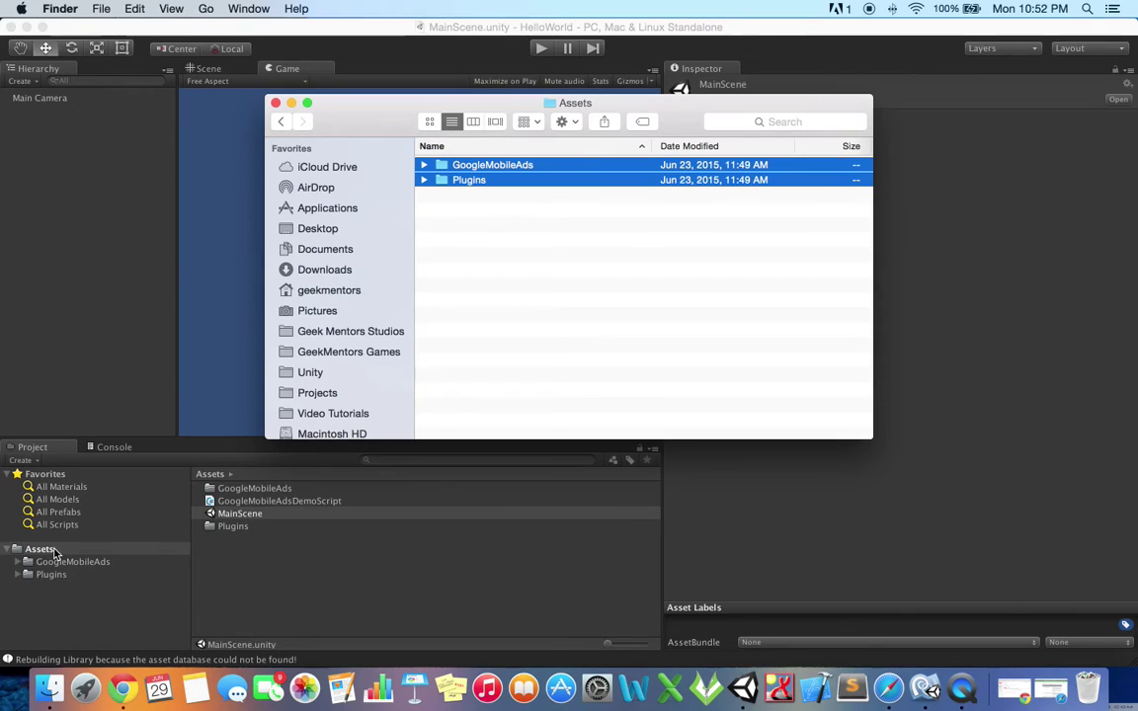
- Assign GoogleMobileAdsDemoScript to the Main Camera's Missing Script slot in the Inspector
click(226, 564)
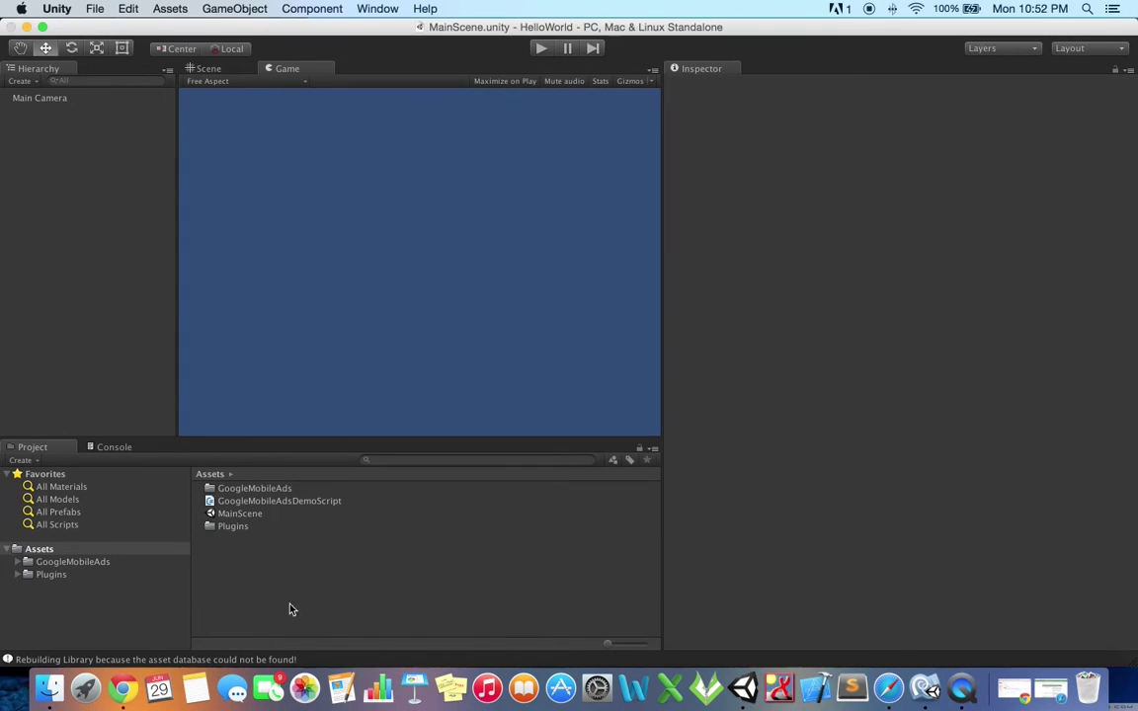
click(259, 503)
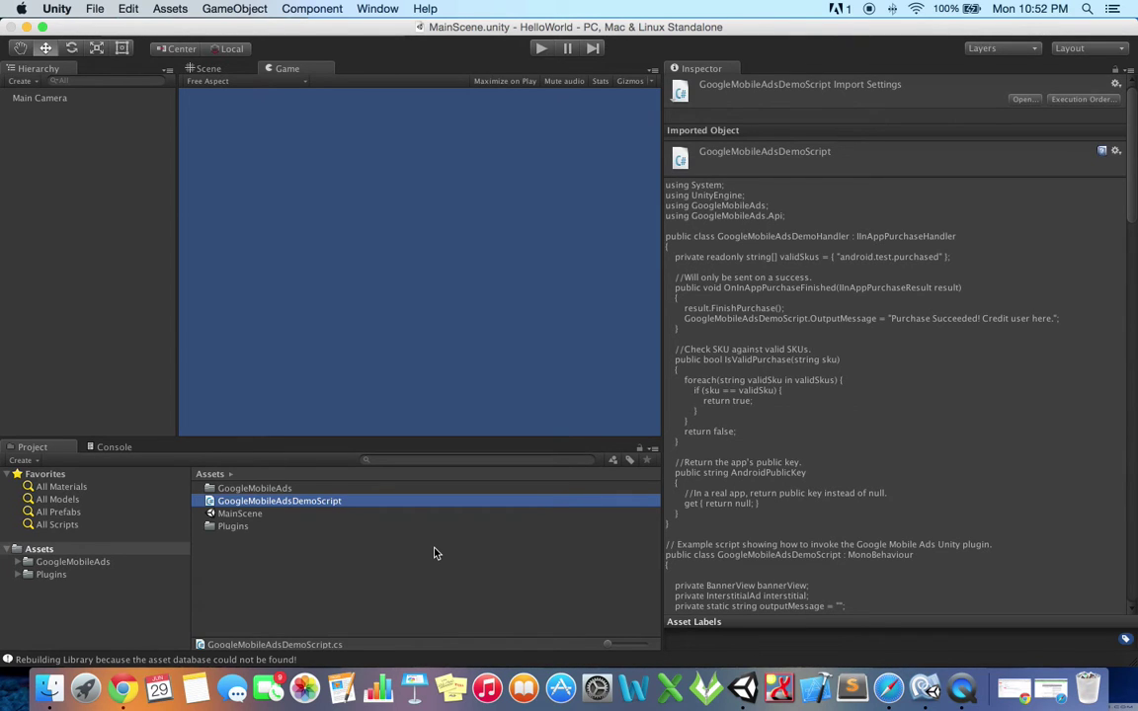
click(96, 100)
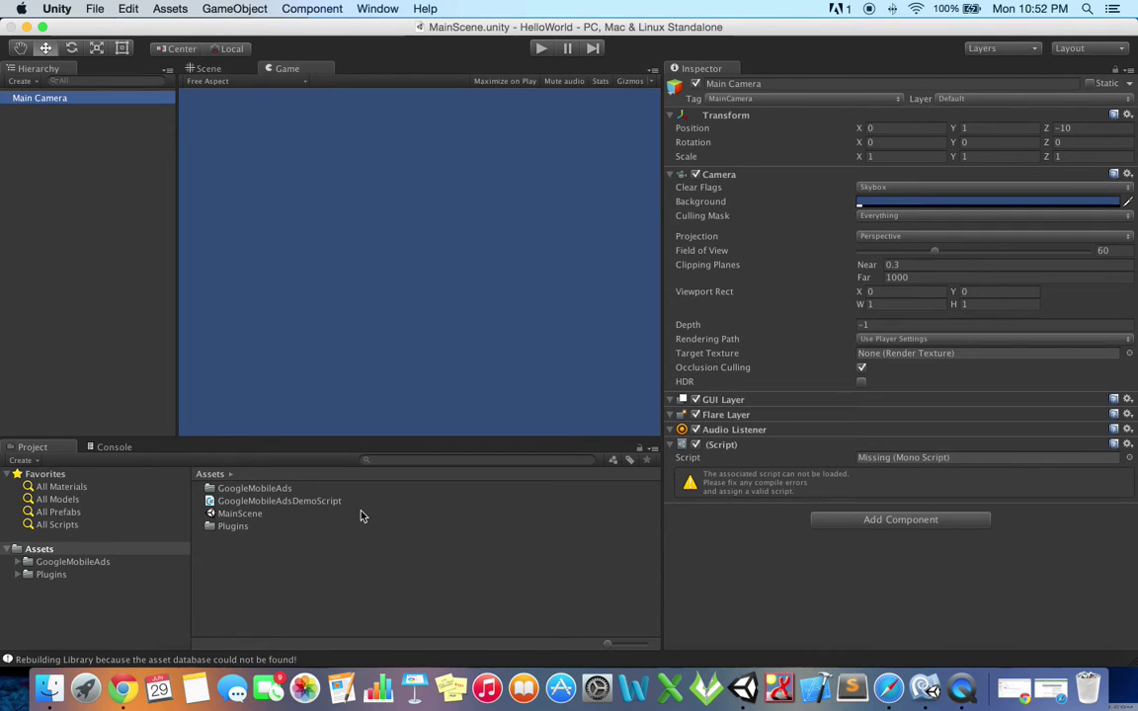
drag(292, 501, 1003, 463)
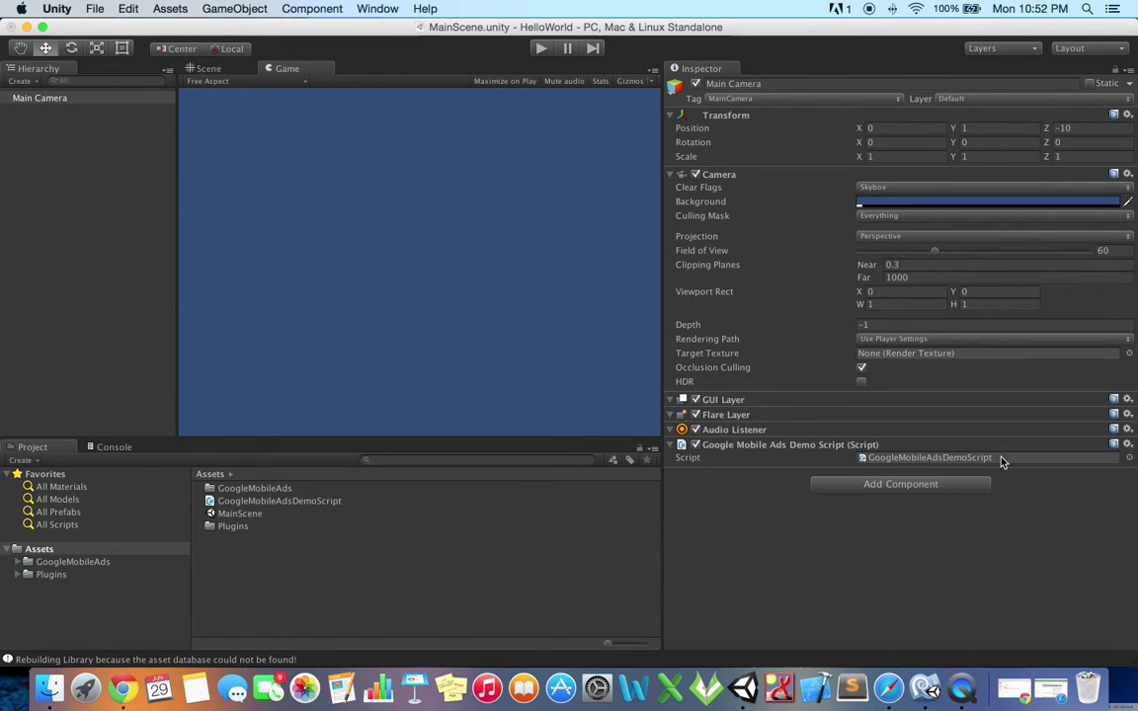
click(279, 501)
double_click(279, 503)
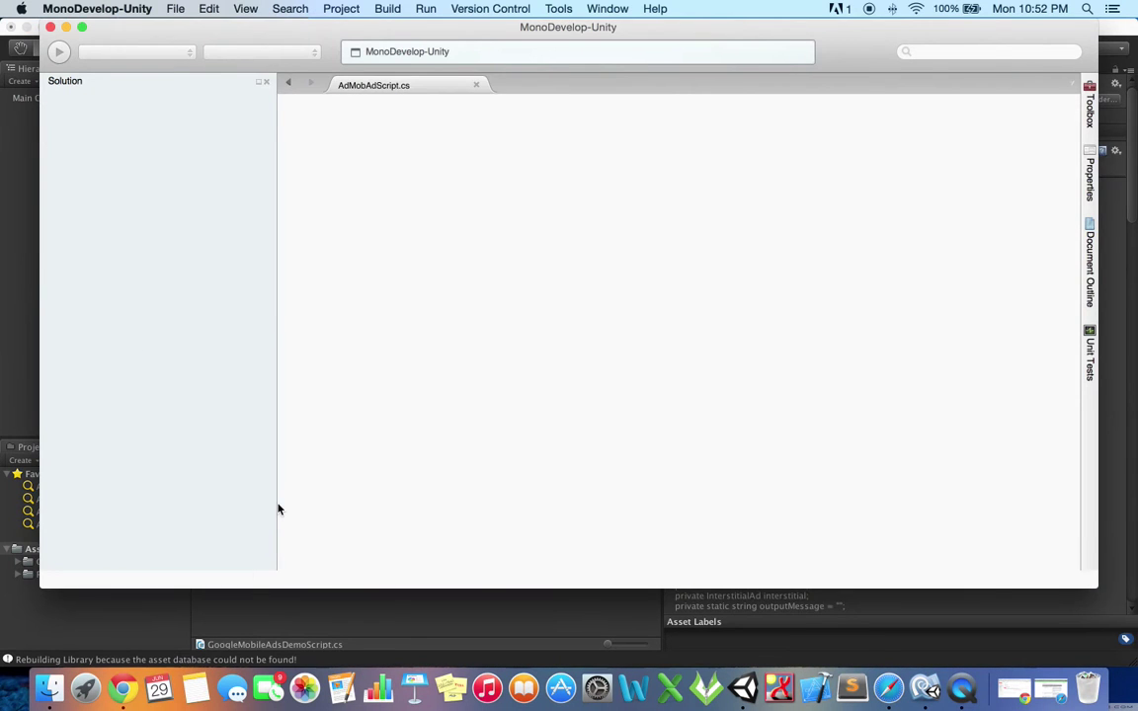
click(475, 85)
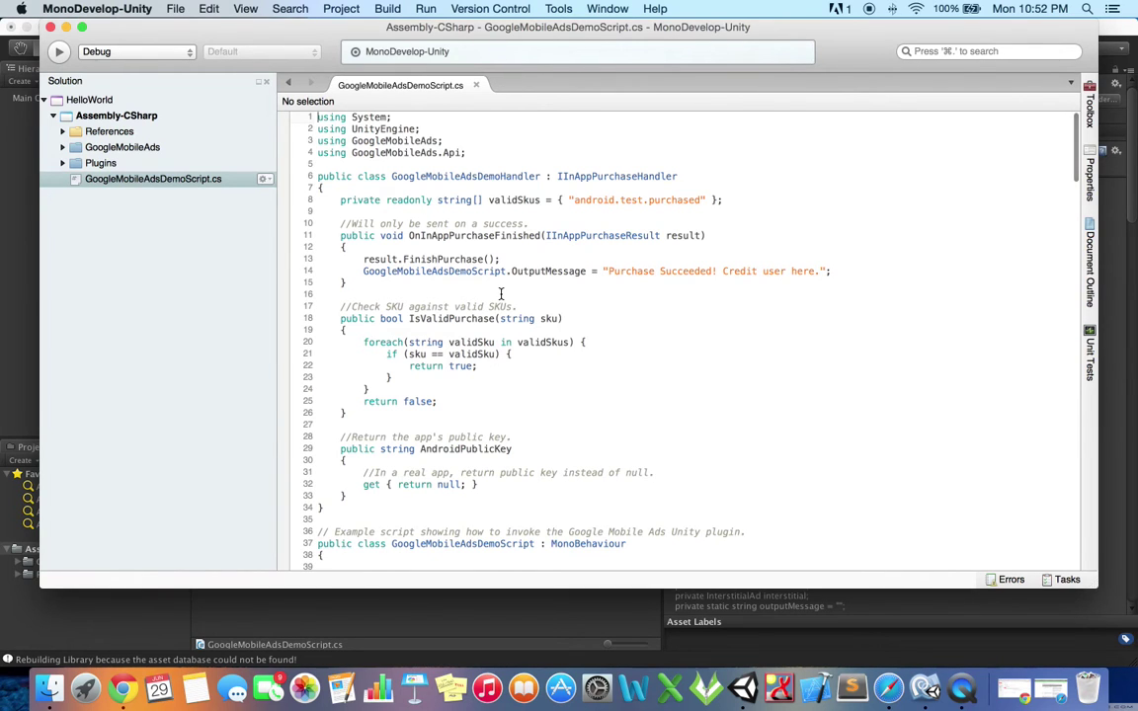
scroll(504, 306, down, 10)
scroll(508, 319, down, 15)
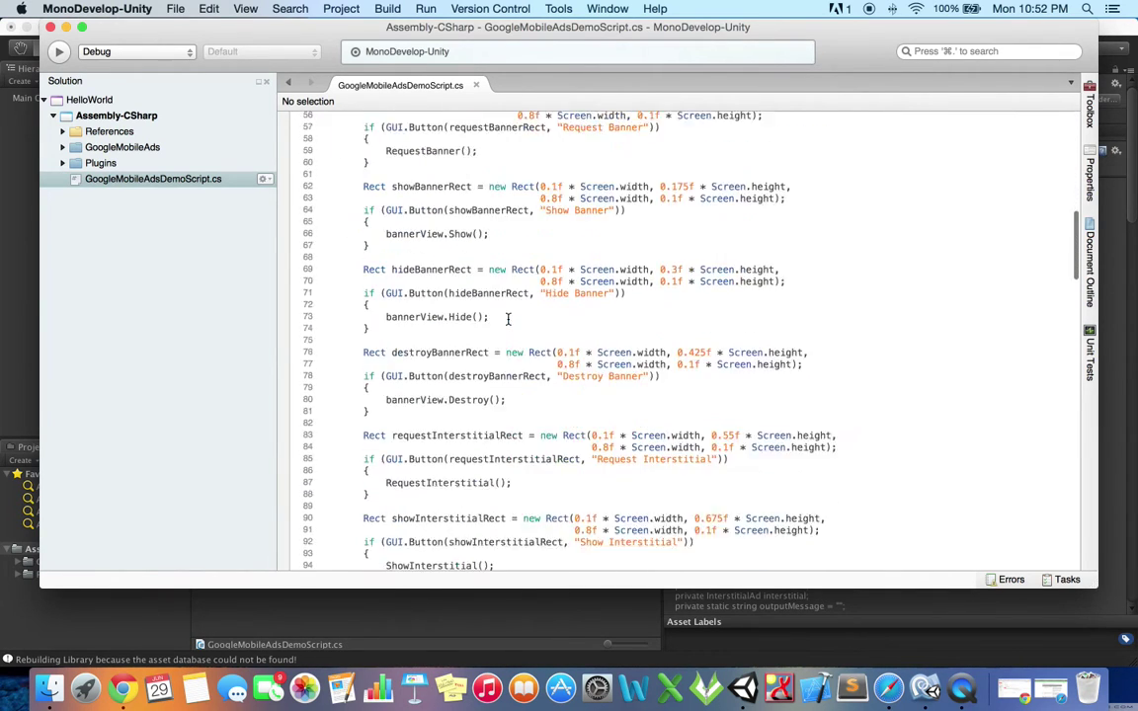
scroll(508, 319, down, 3)
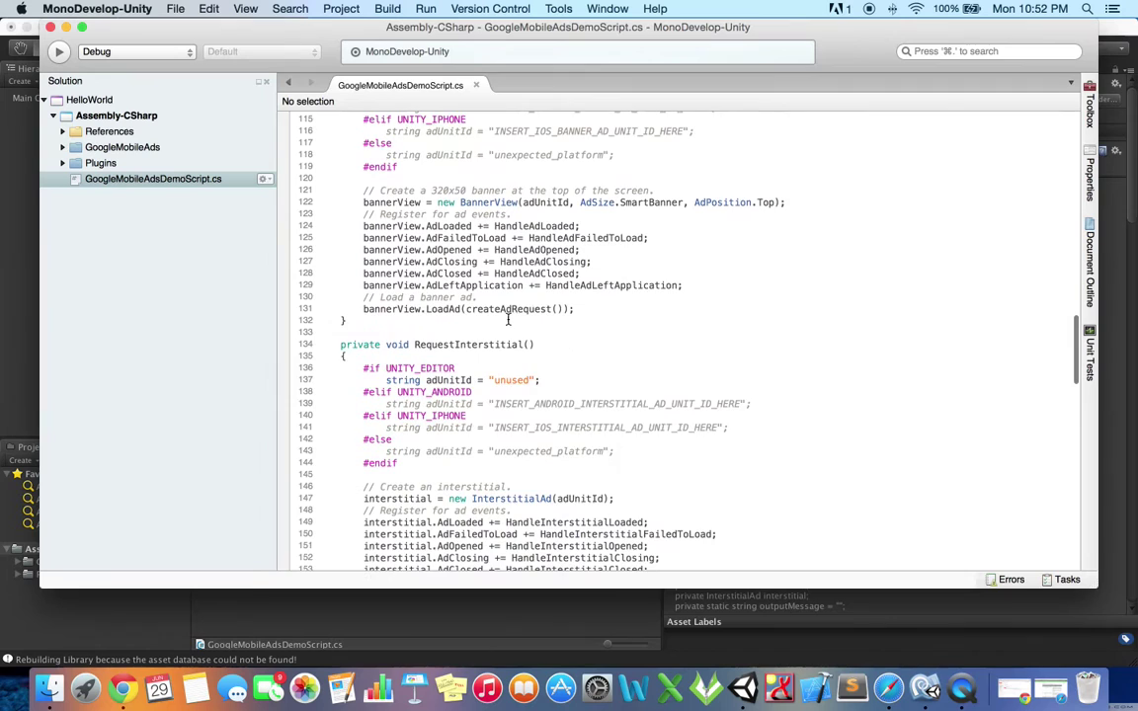
scroll(508, 319, down, 1)
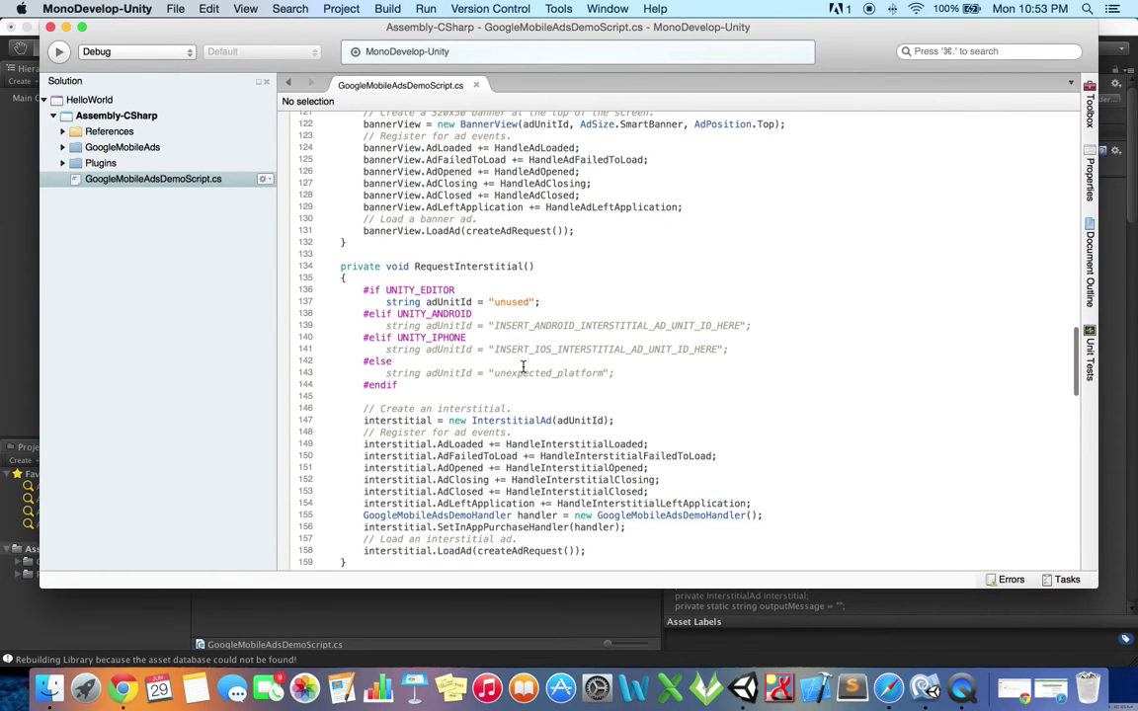
scroll(533, 357, up, 3)
scroll(524, 367, down, 3)
scroll(523, 366, up, 8)
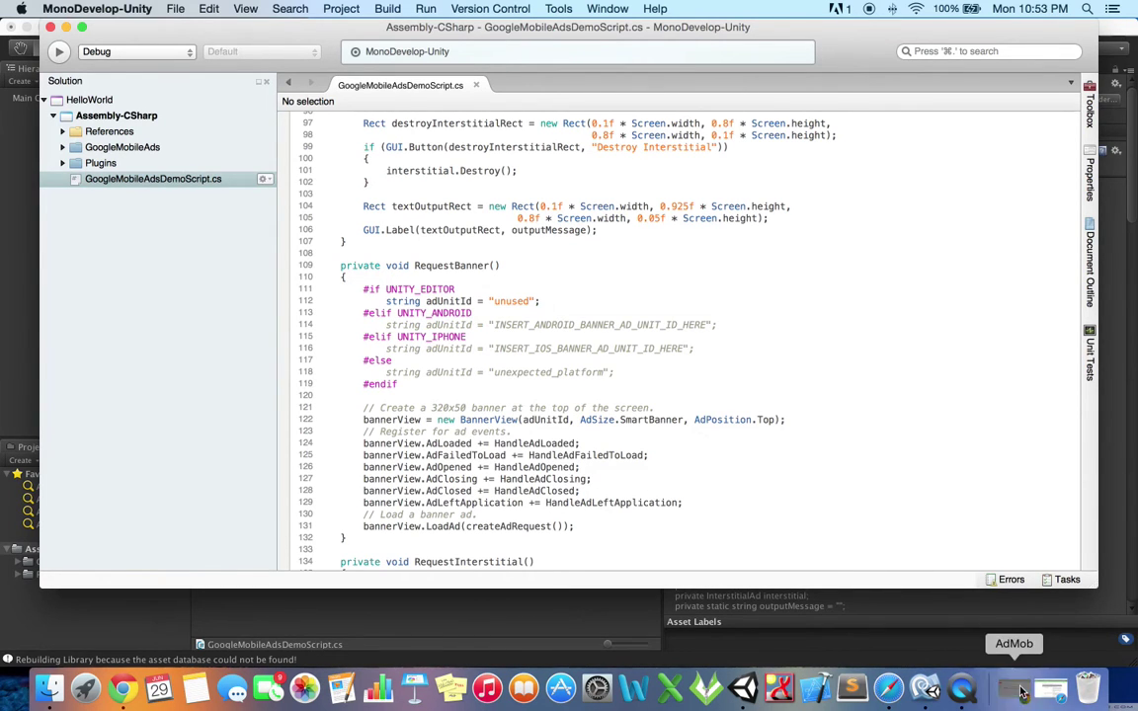
- Restore the AdMob Chrome window showing AdModTestApp's Monetize page with no ad units
click(1050, 688)
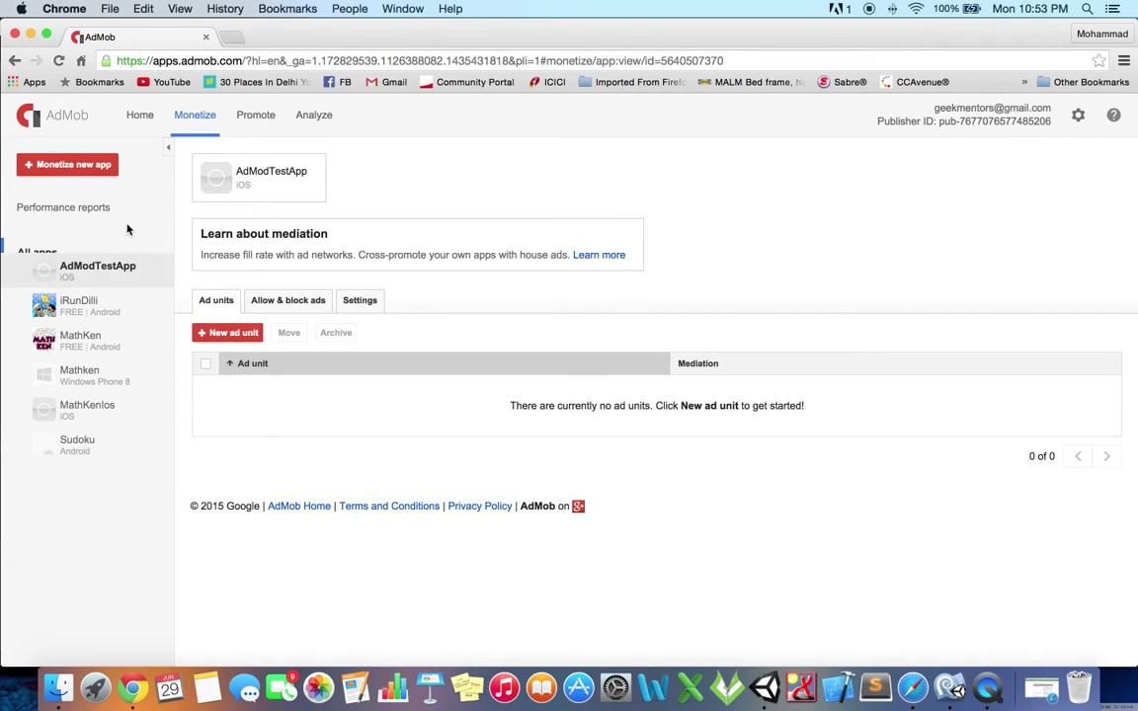
- Begin adding a new app manually, check the Platform list, then cancel without adding anything
click(67, 170)
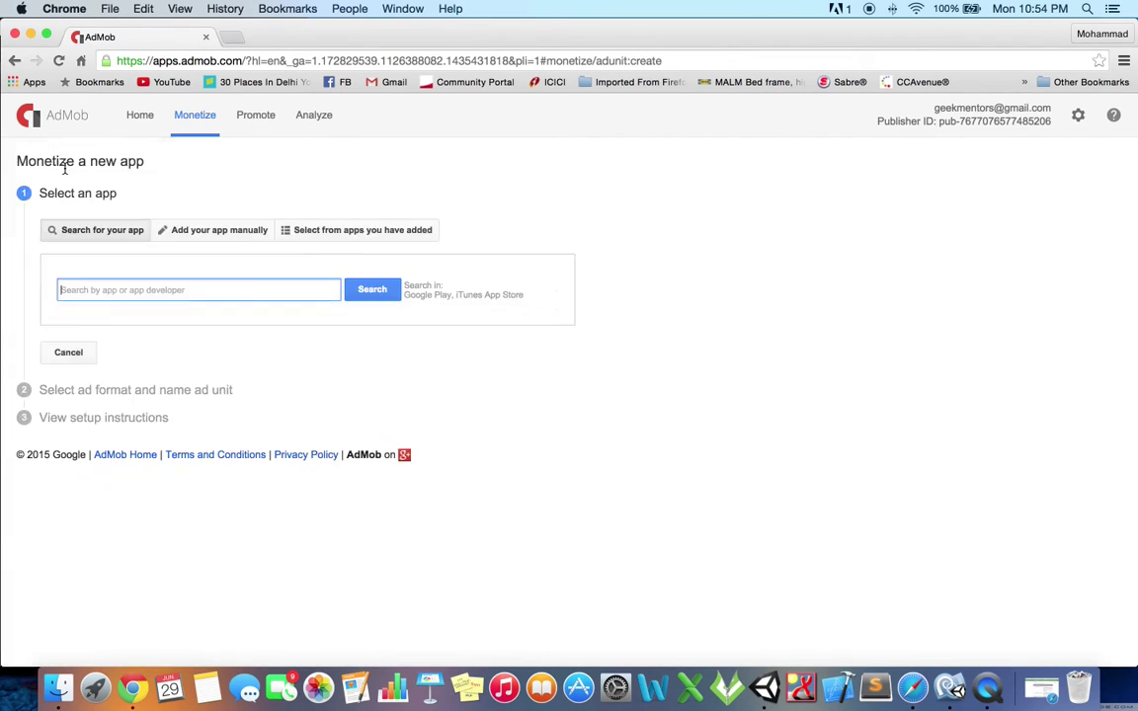
click(209, 232)
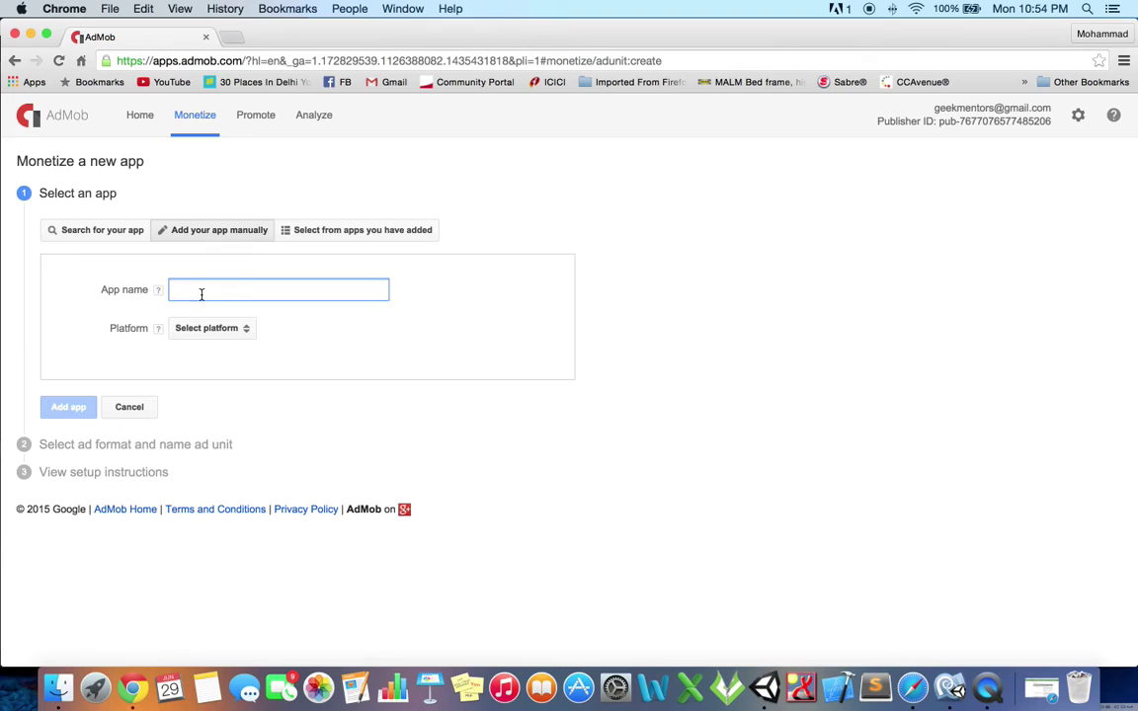
click(222, 329)
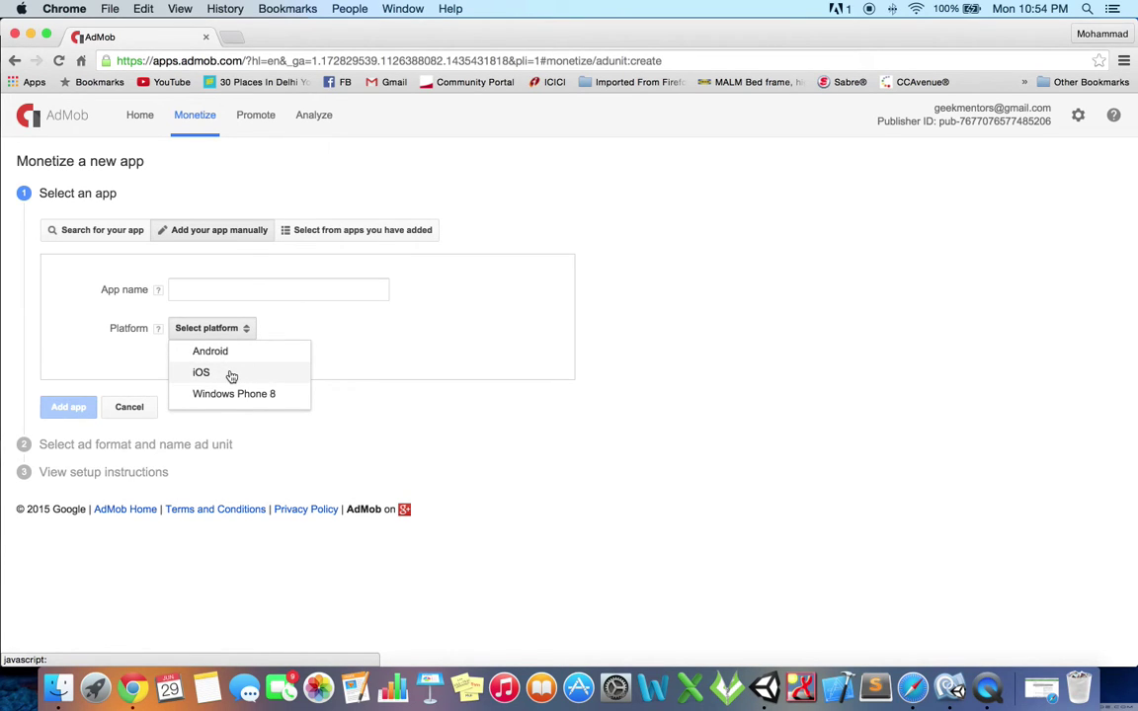
click(432, 353)
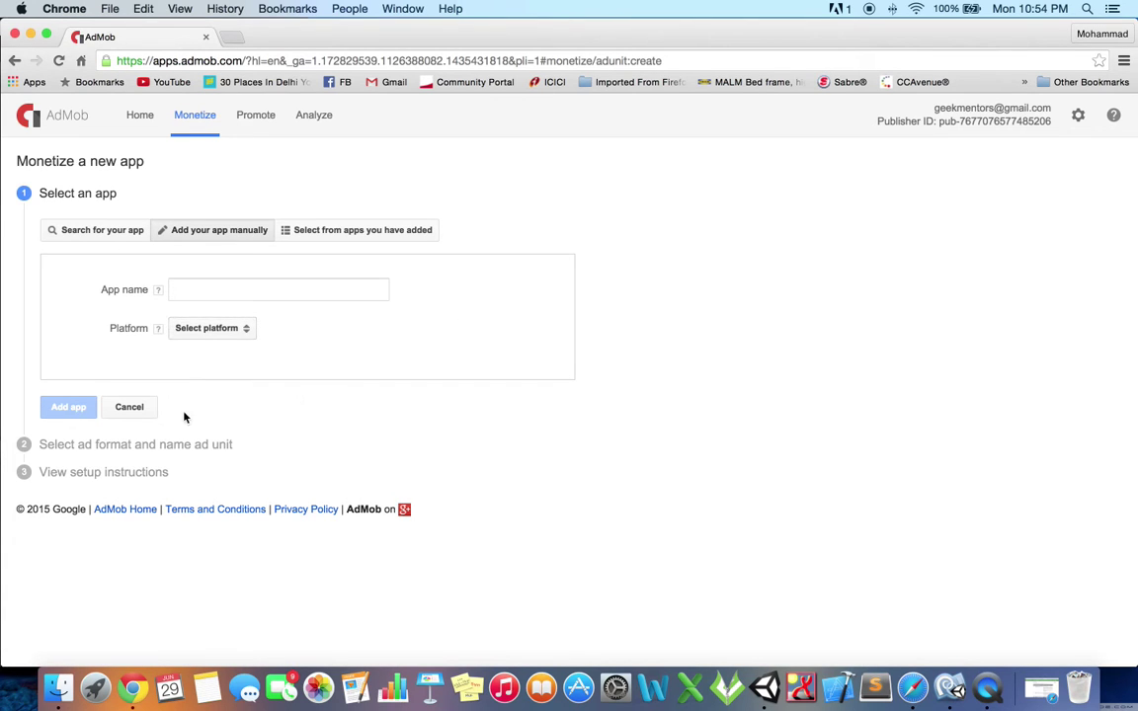
click(132, 409)
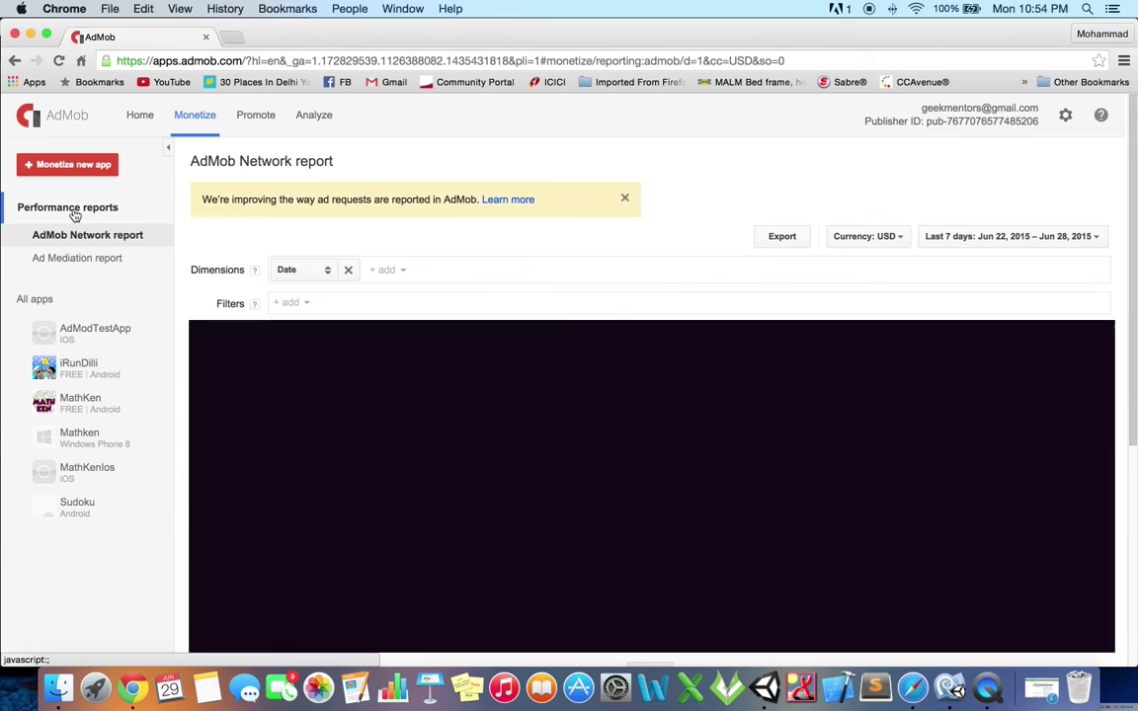
- Open AdModTestApp from the sidebar and start a new ad unit for it
click(88, 332)
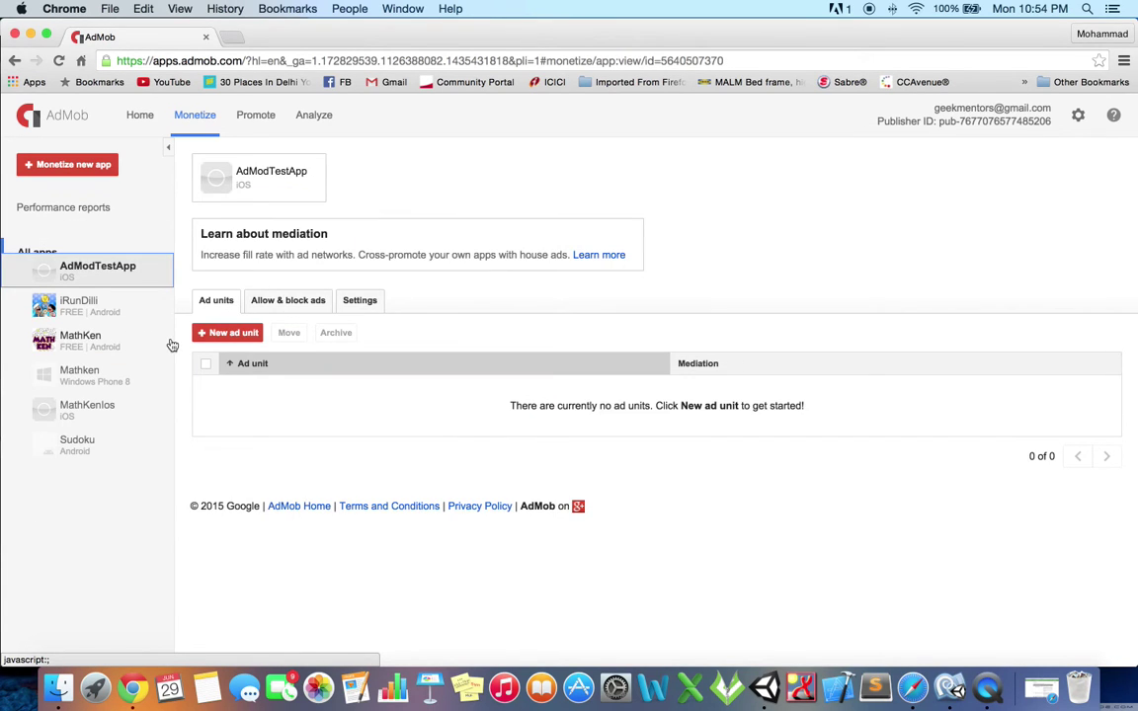
click(233, 334)
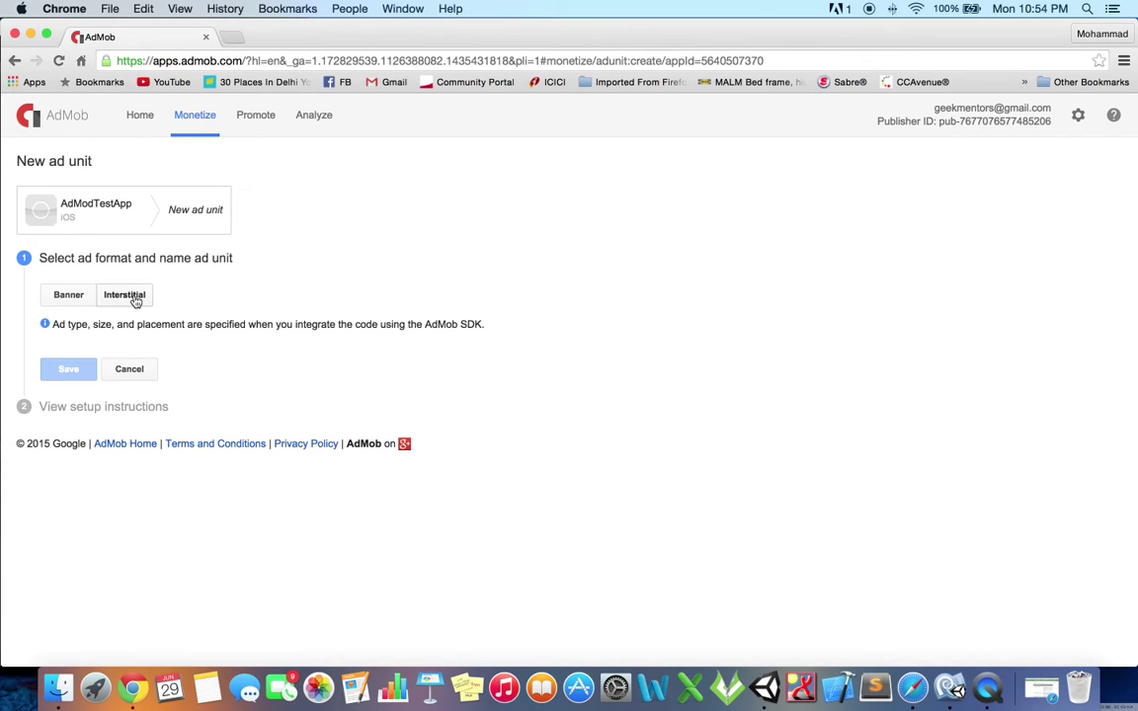
- Create and save a Banner ad unit named ios_test_banner
click(67, 298)
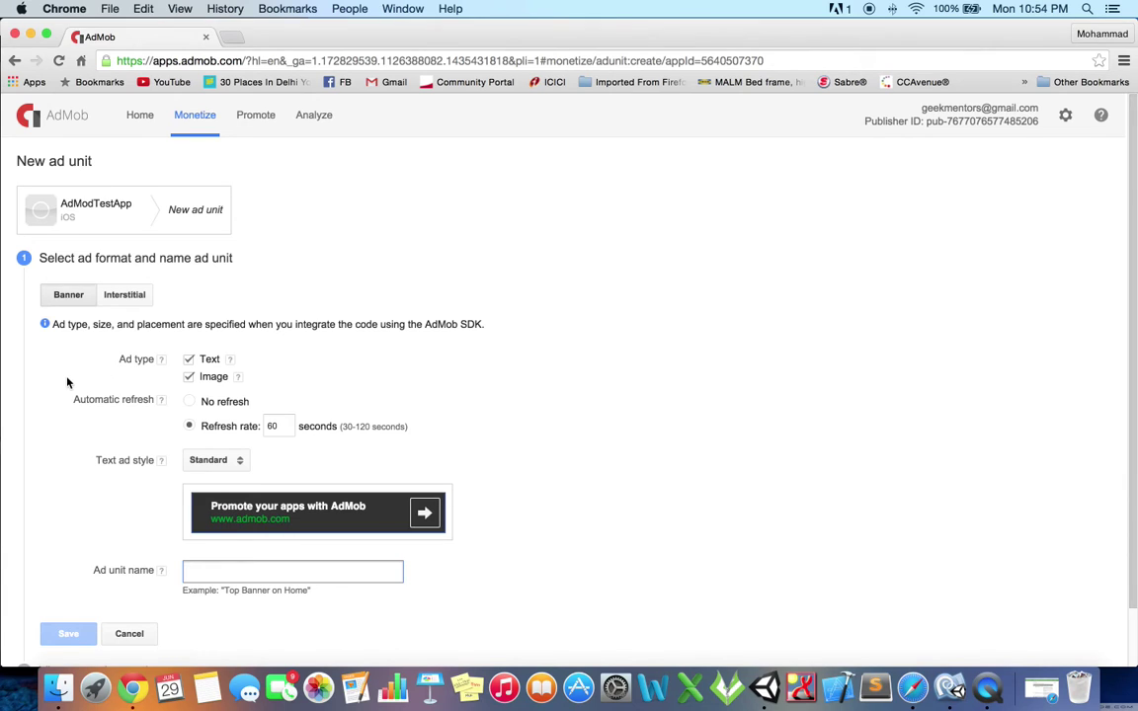
scroll(68, 383, down, 2)
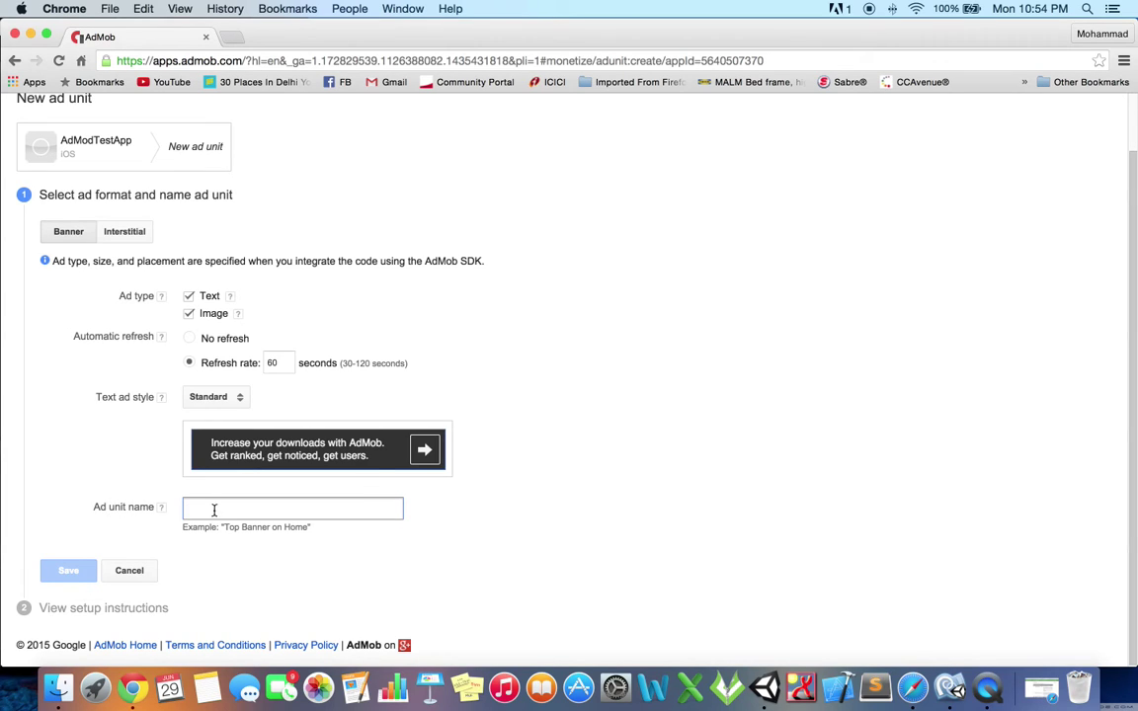
text(ios_)
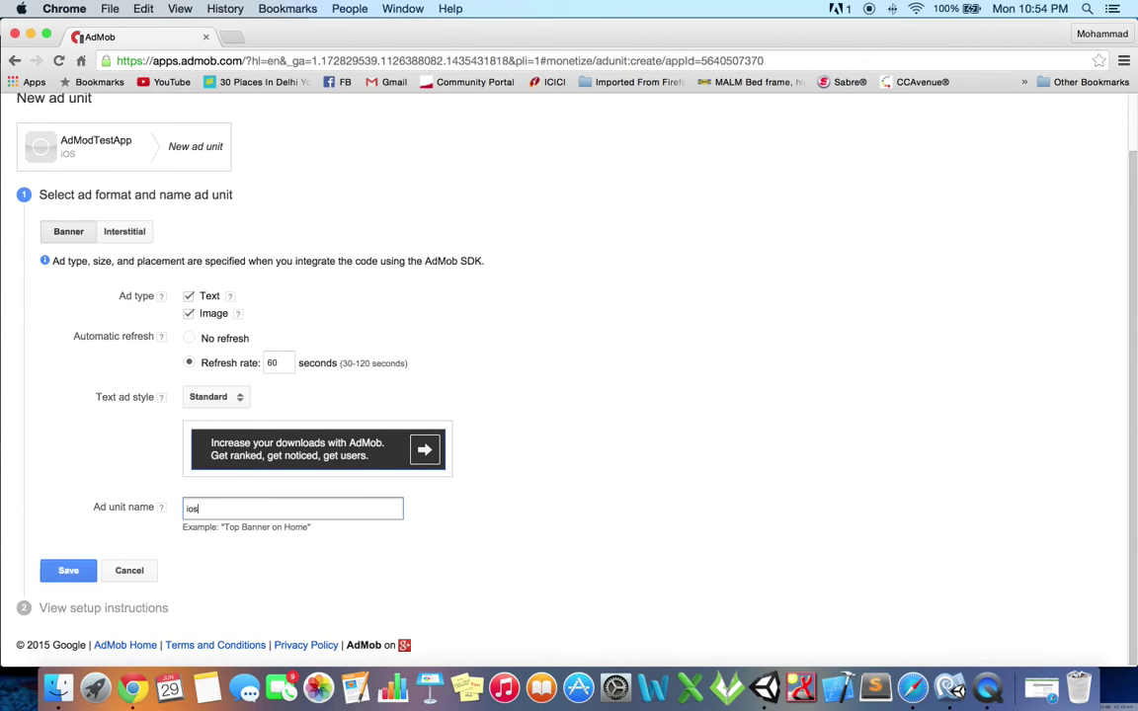
text(test)
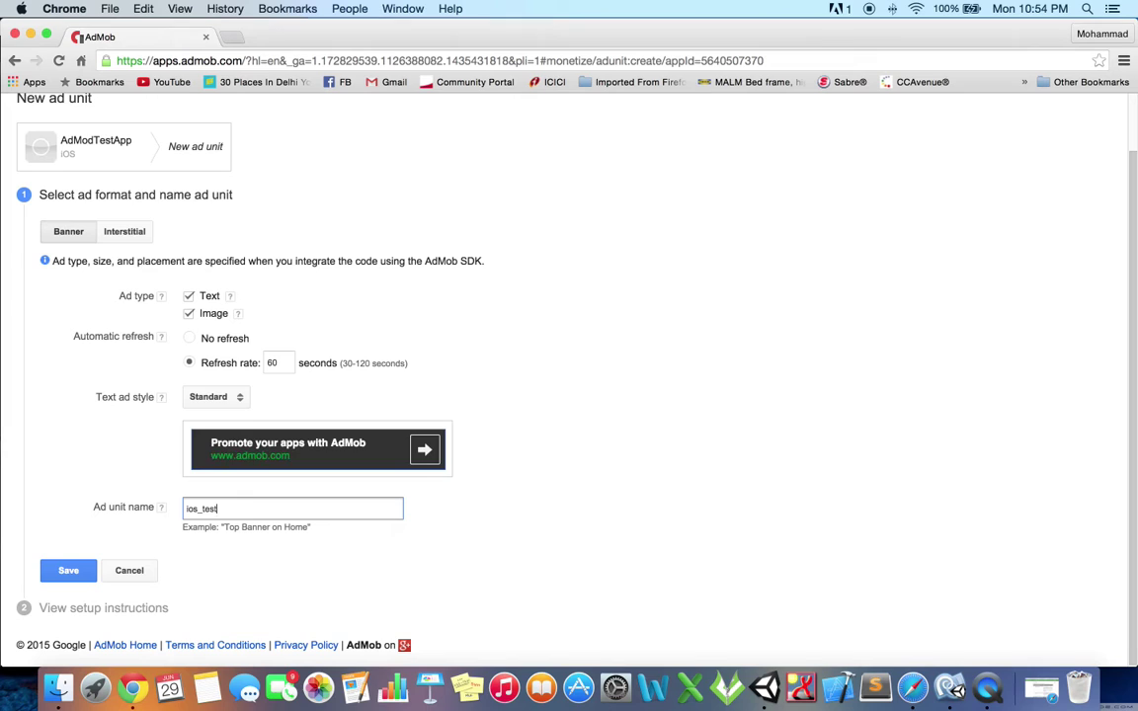
text(_banner)
click(69, 573)
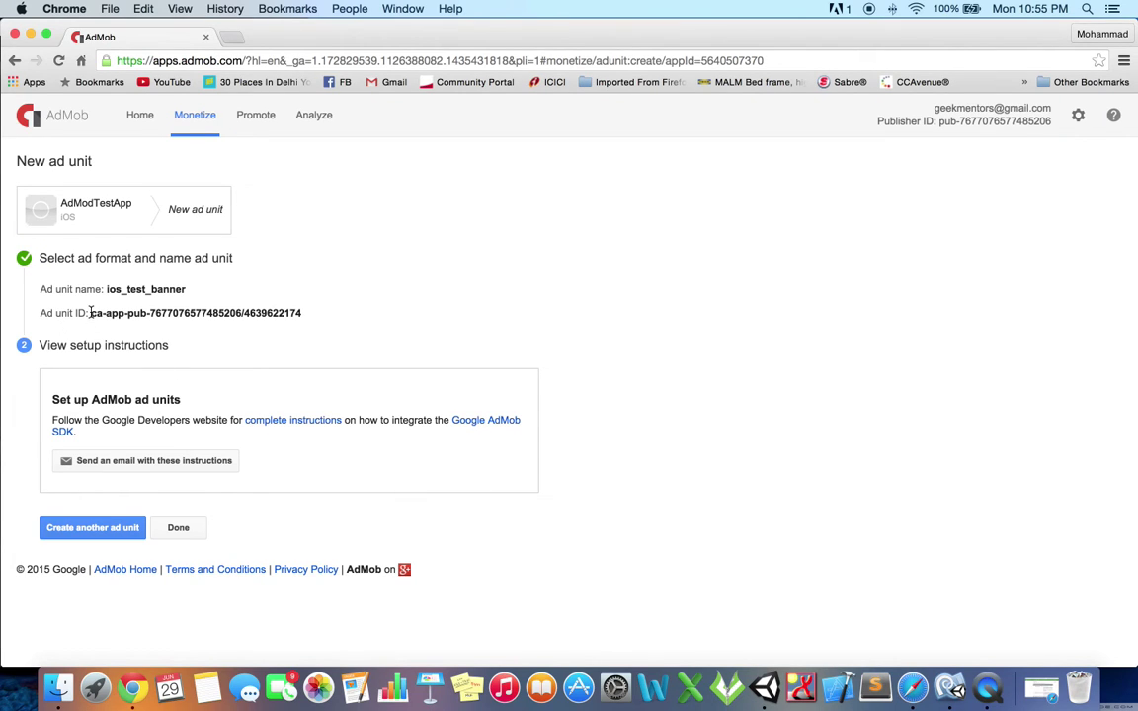
- Copy the generated banner ad unit ID
drag(90, 312, 301, 316)
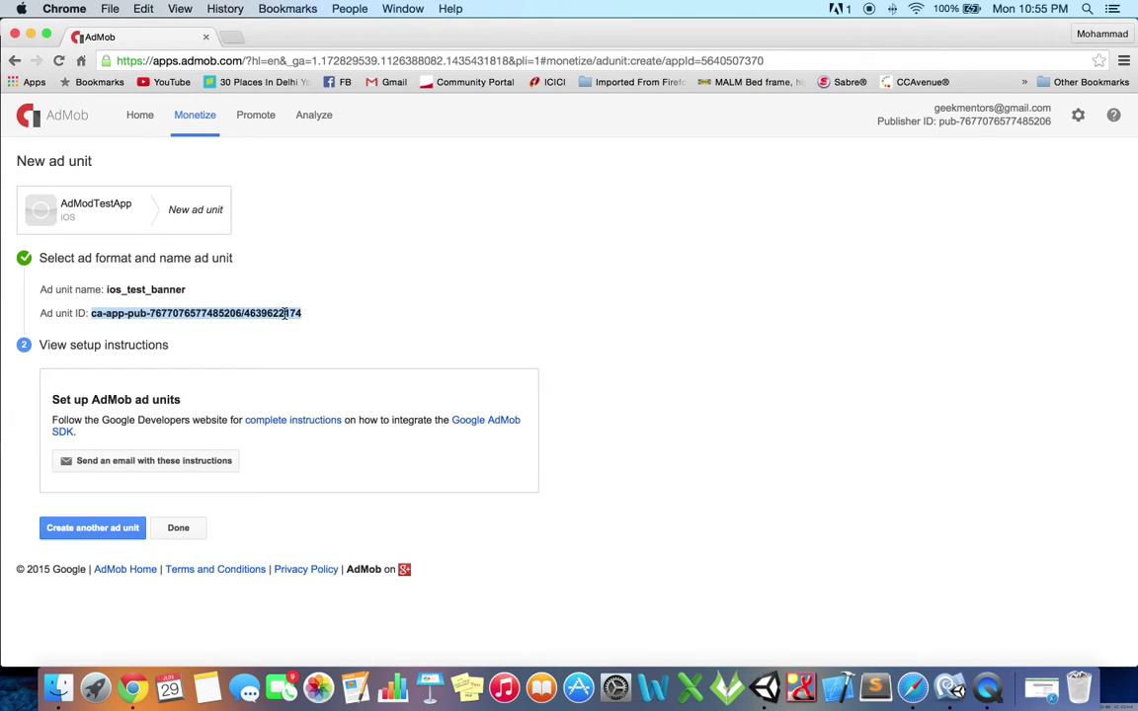
right_click(302, 318)
click(314, 319)
- Paste the ad unit ID over INSERT_IOS_BANNER_AD_UNIT_ID_HERE on line 116 of the demo script
click(765, 688)
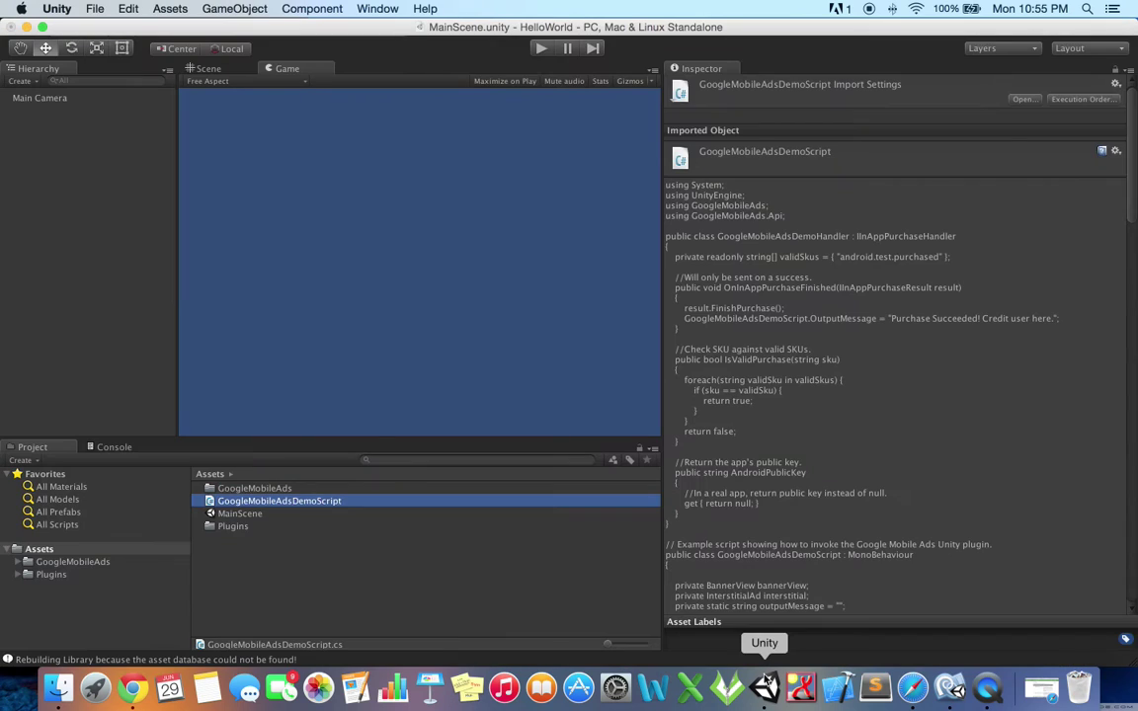
click(950, 688)
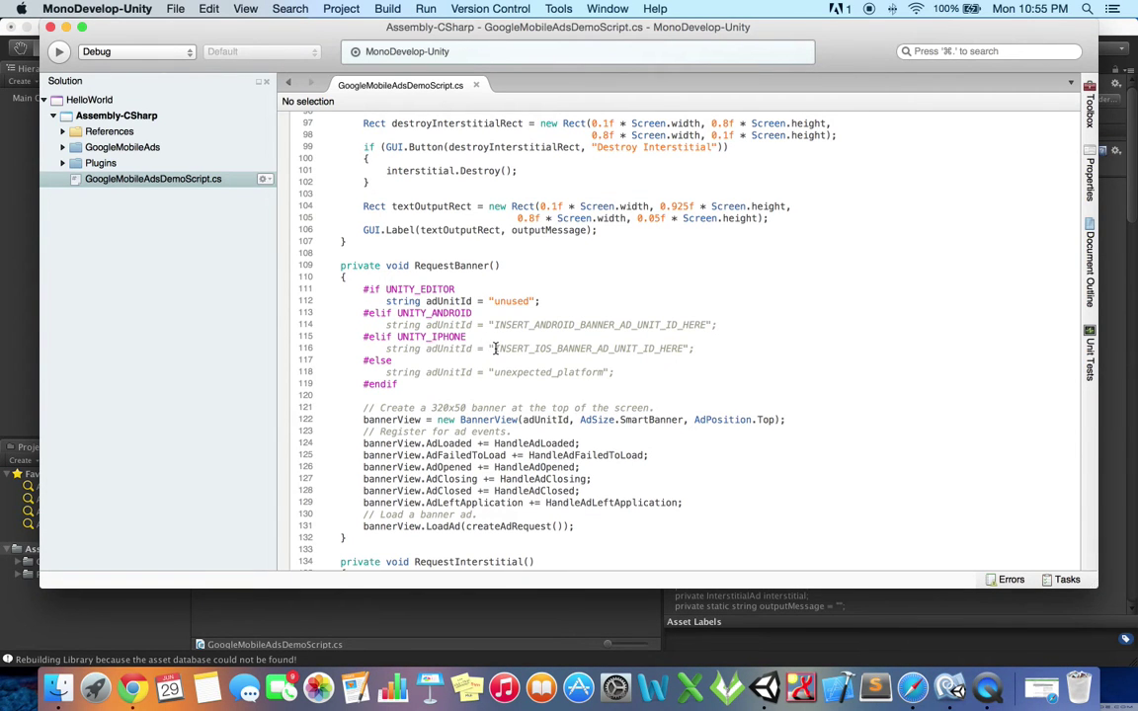
drag(493, 349, 682, 352)
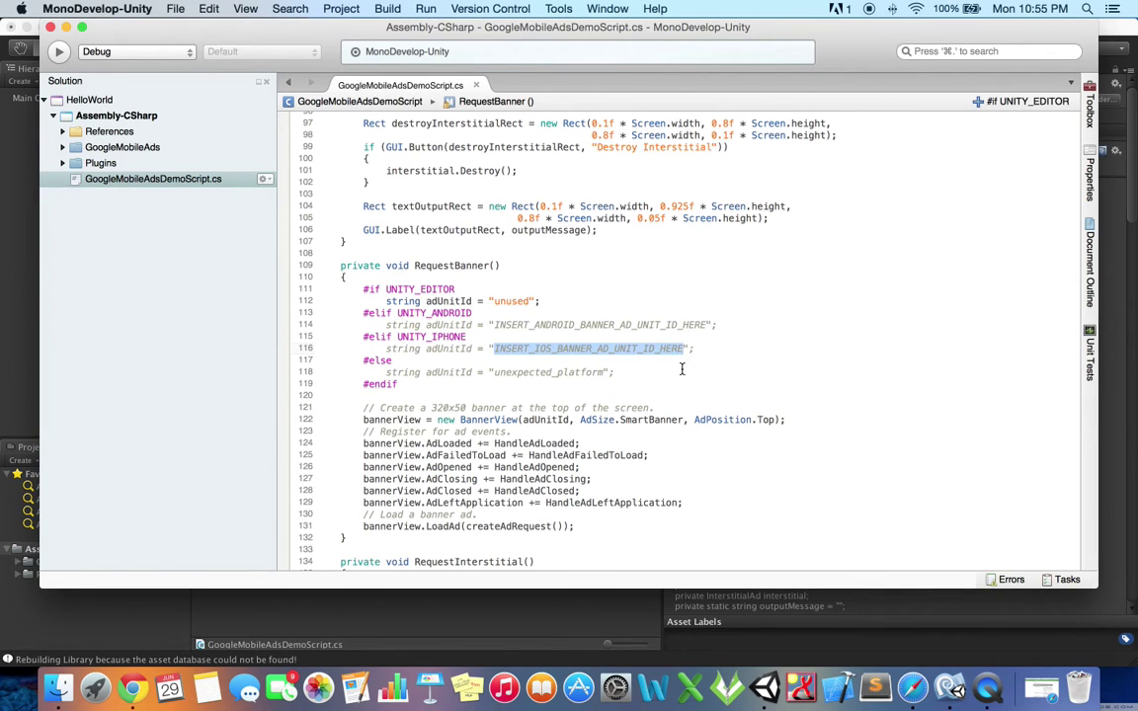
key(super+v)
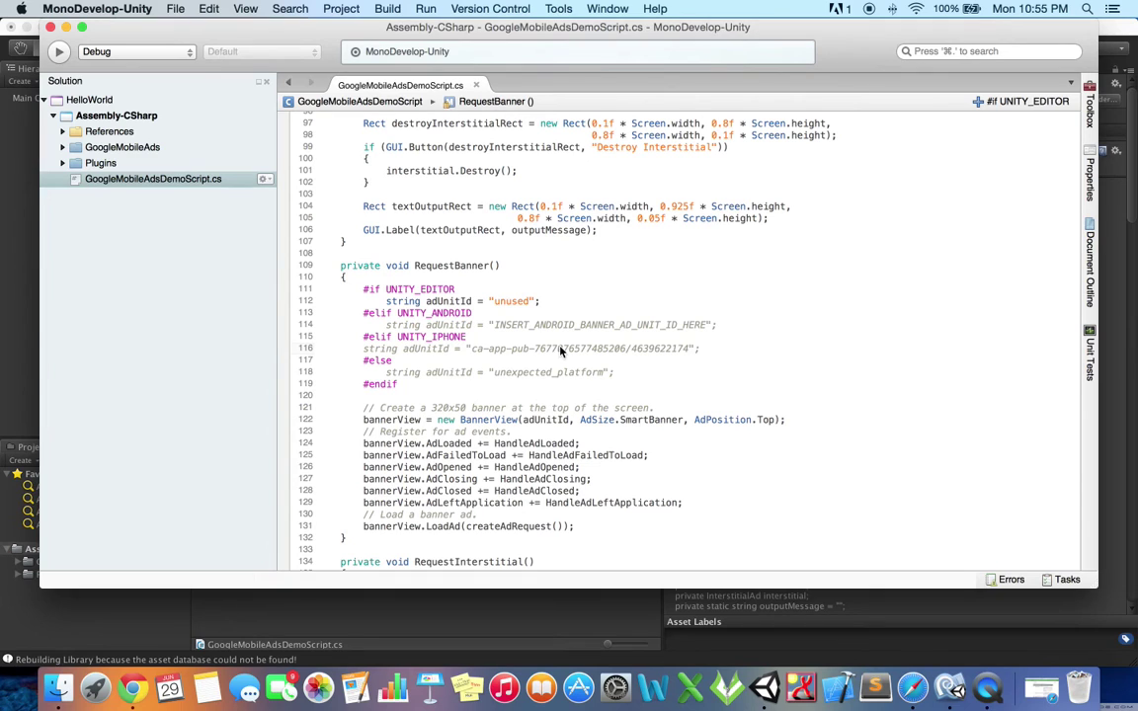
- Switch the Build Settings target platform to iOS and add MainScene to Scenes in Build
click(5, 229)
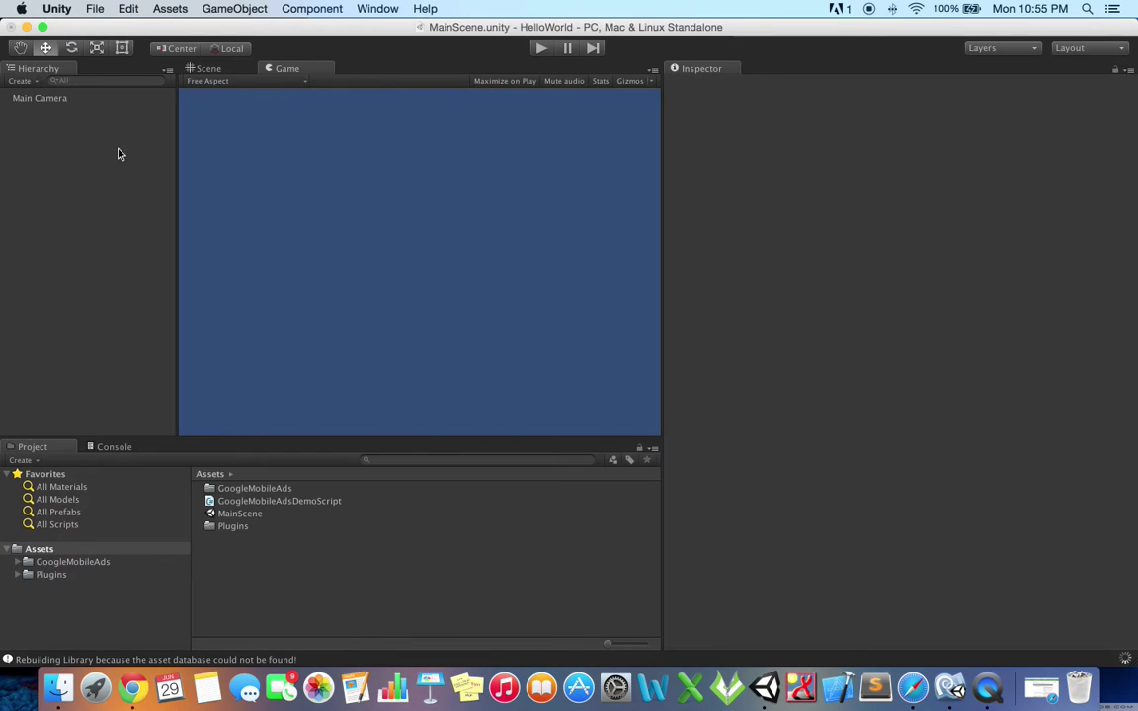
click(97, 5)
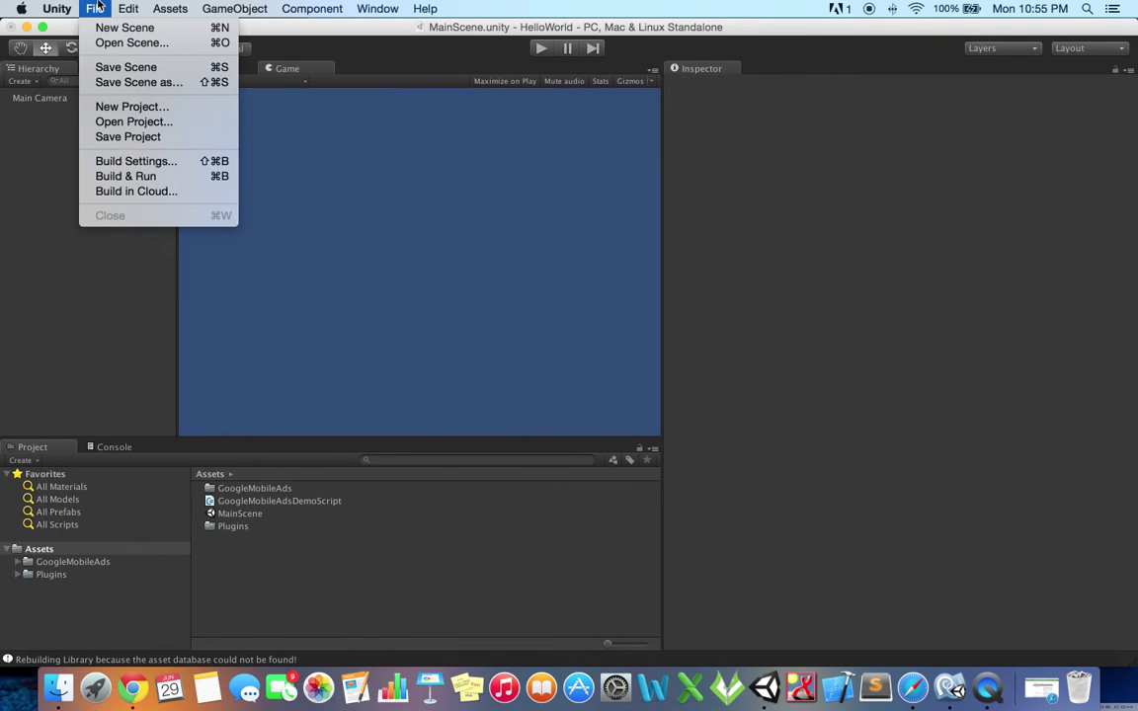
click(136, 162)
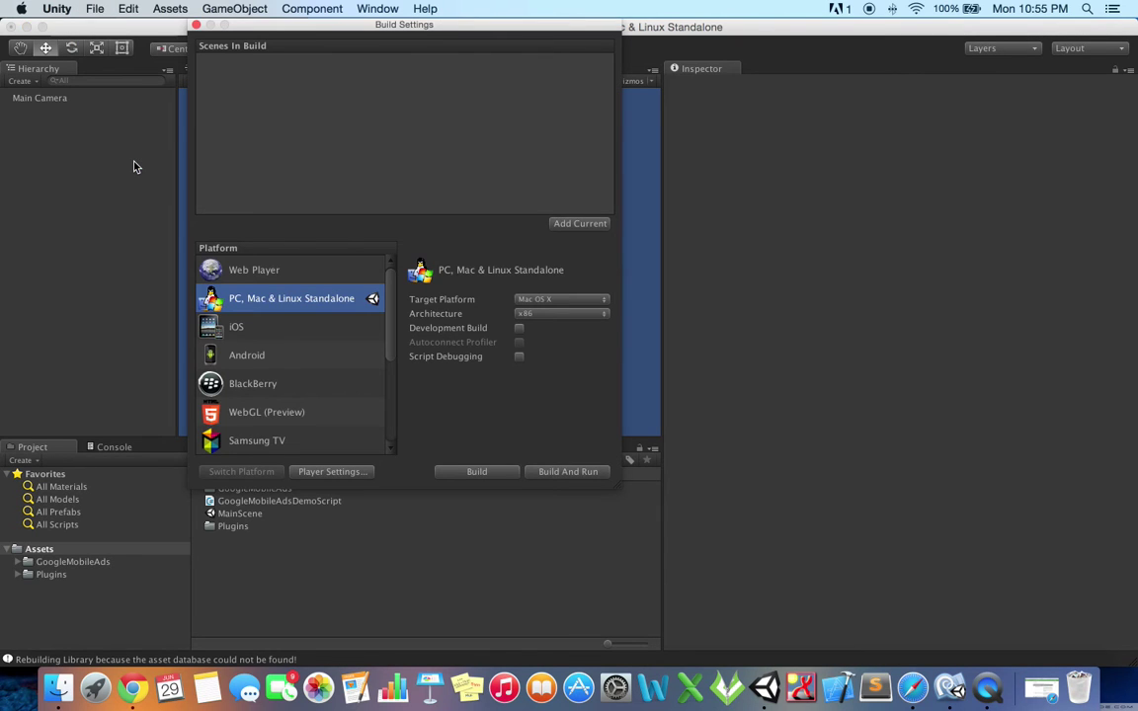
click(243, 328)
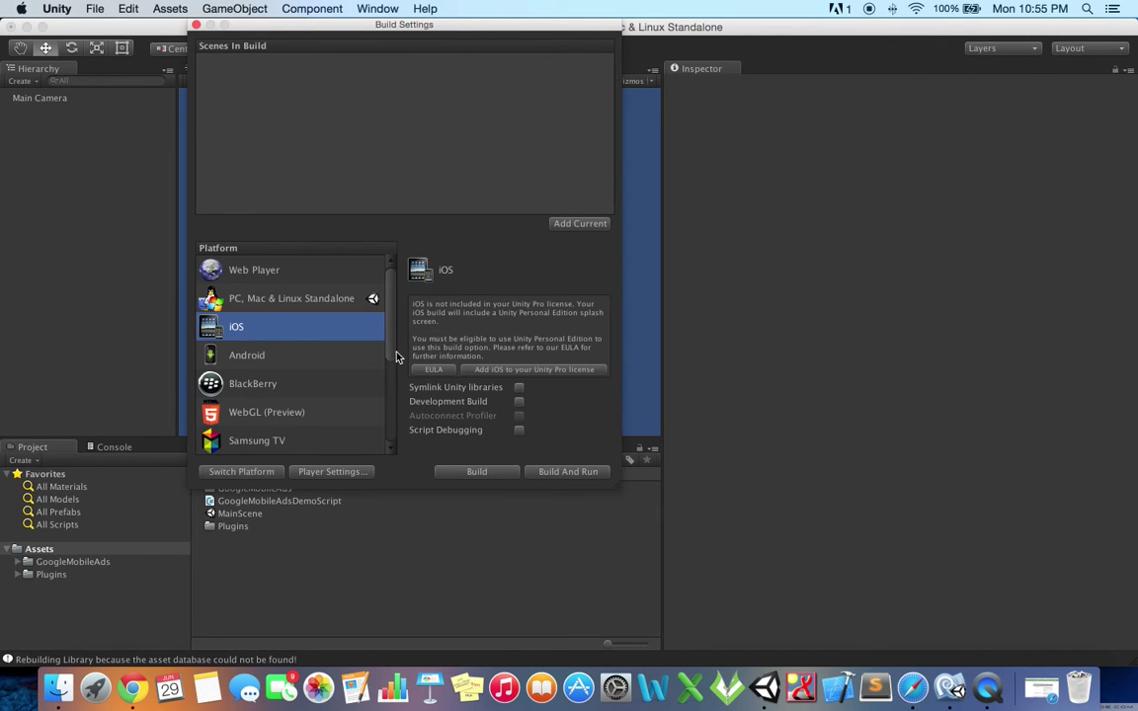
click(264, 472)
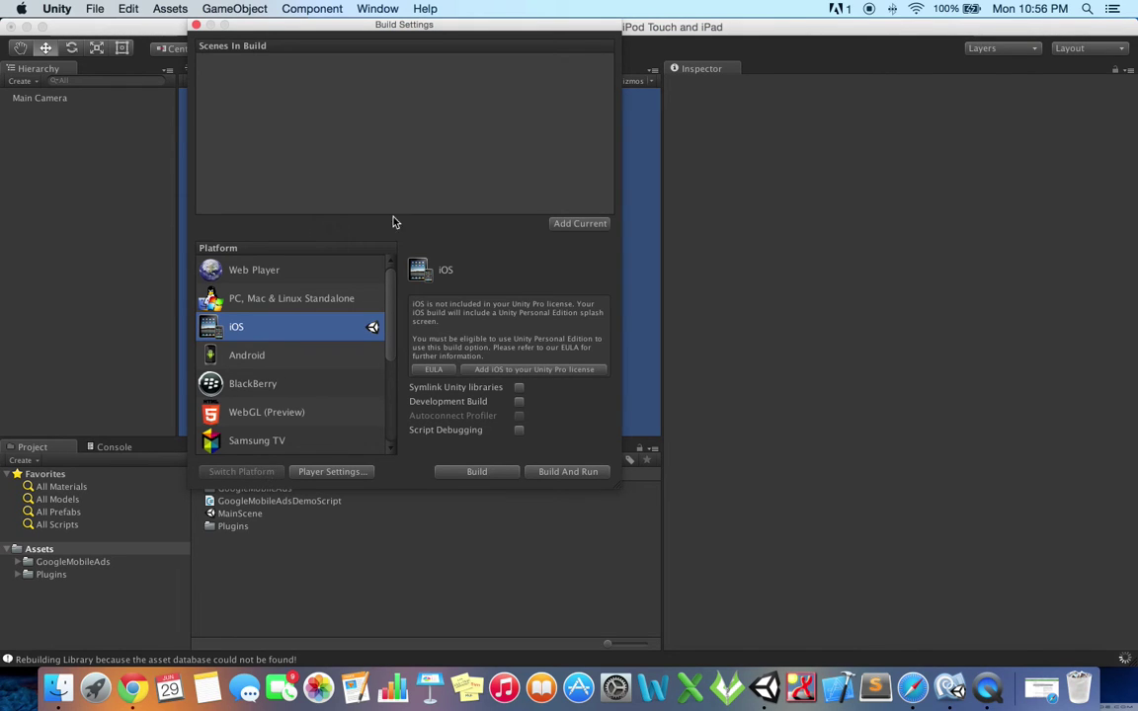
click(581, 224)
- Show the iOS Player Settings in the Inspector
click(334, 473)
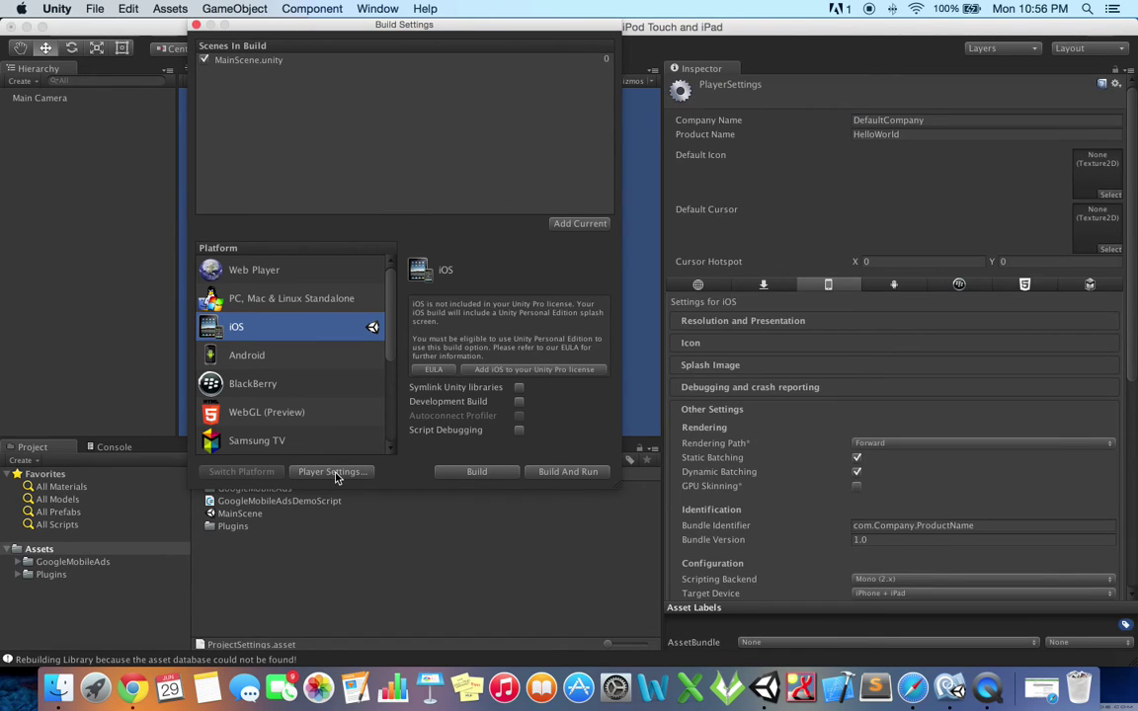
scroll(790, 450, down, 10)
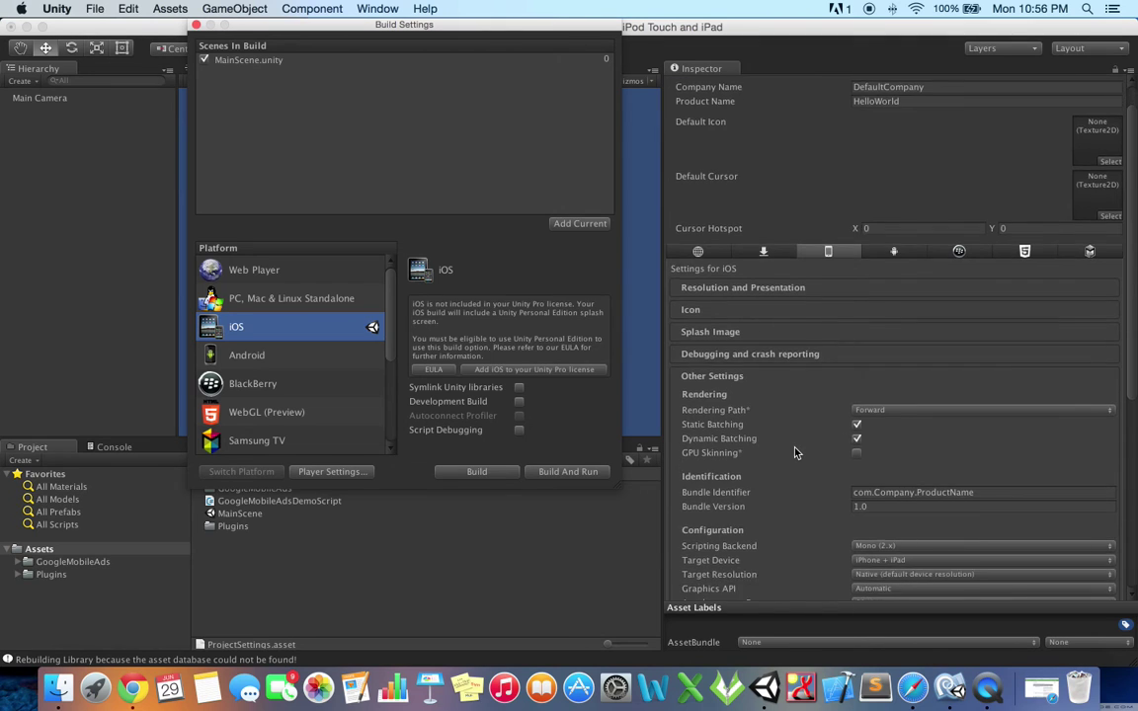
scroll(796, 452, up, 10)
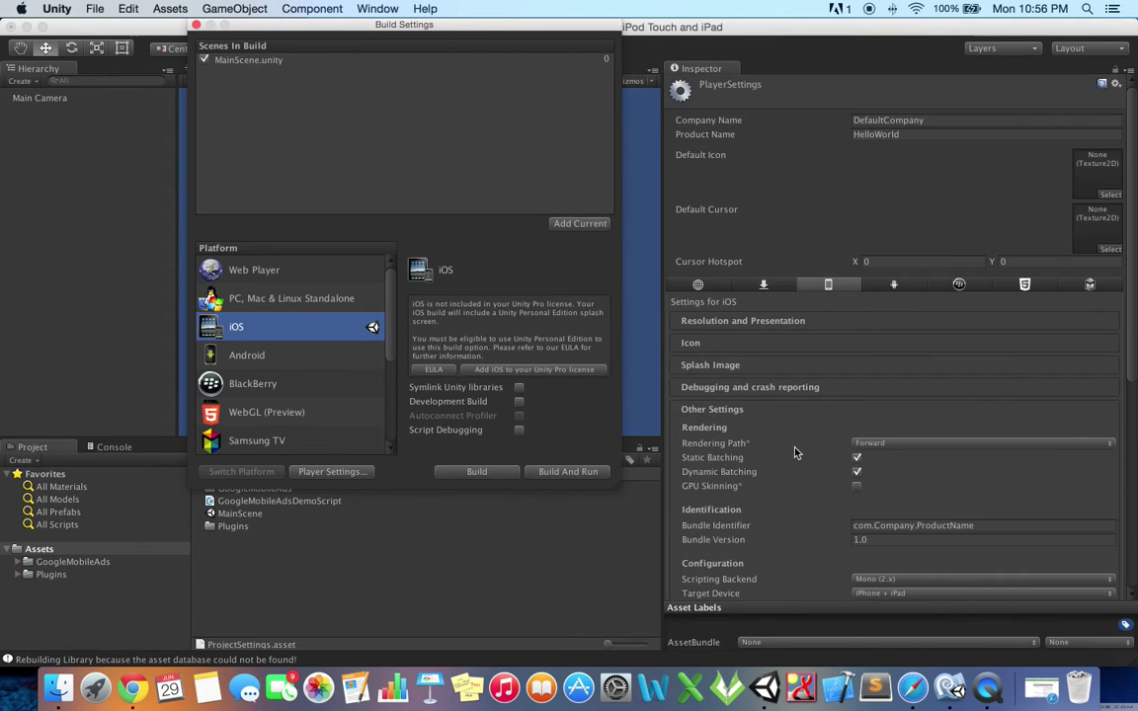
scroll(829, 453, down, 1)
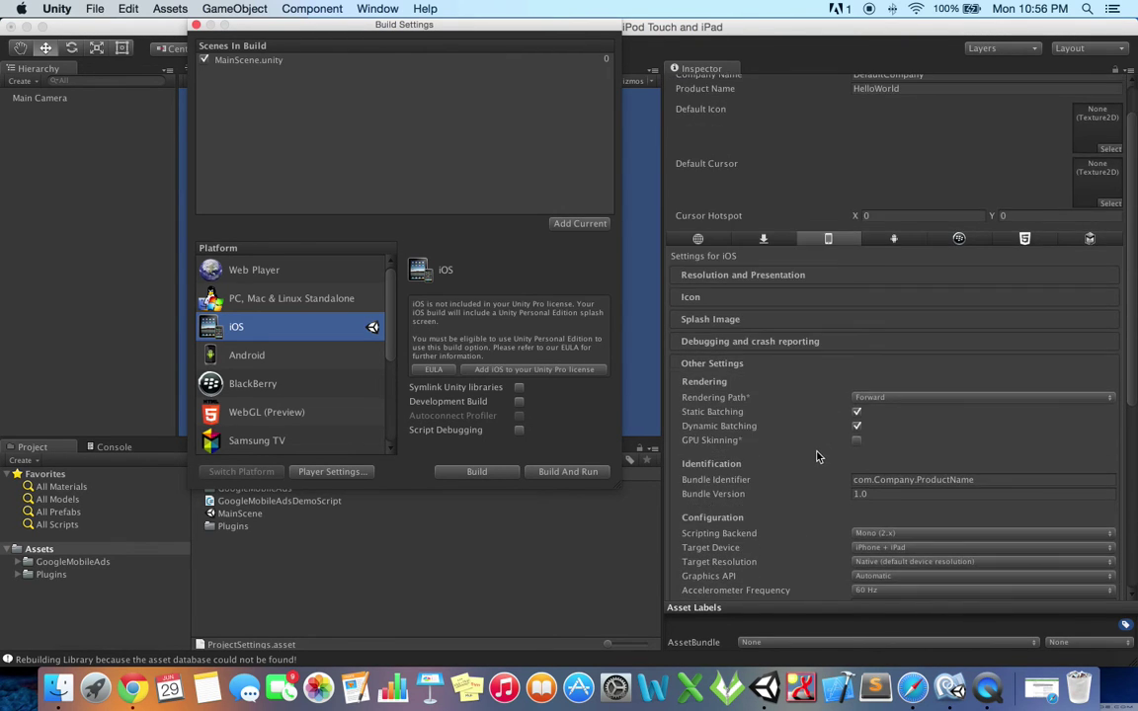
- Replace com.Company.ProductName with com.geekmentors.iostestunity as the Bundle Identifier
click(946, 480)
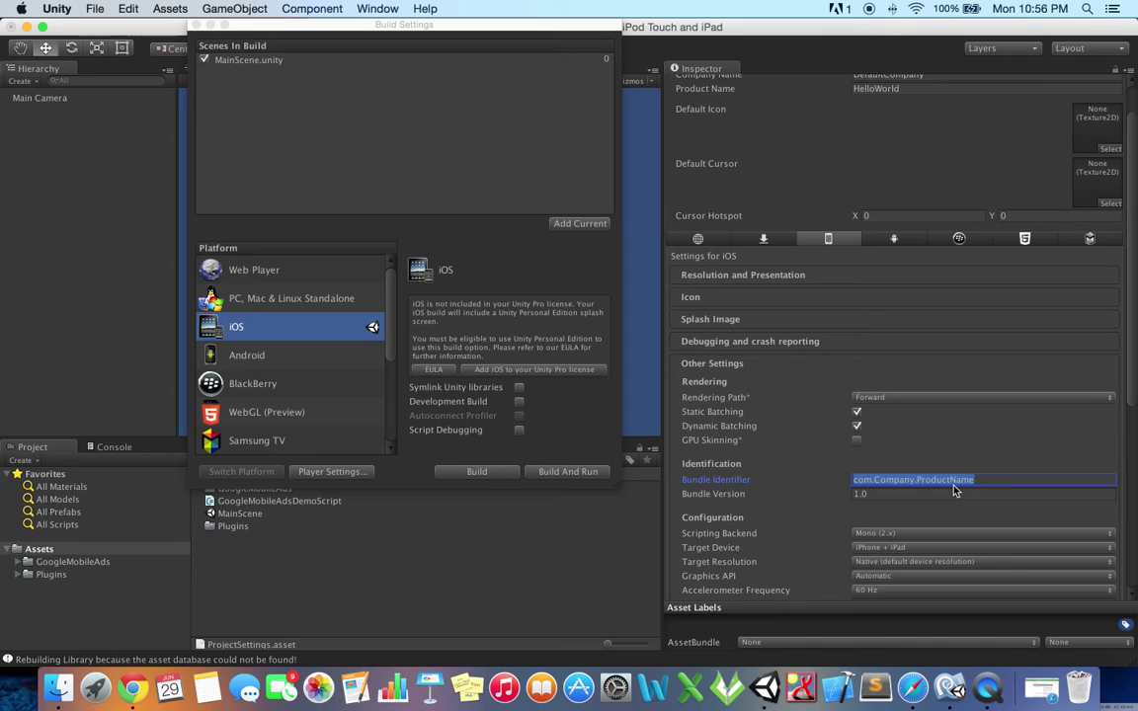
text(com.g)
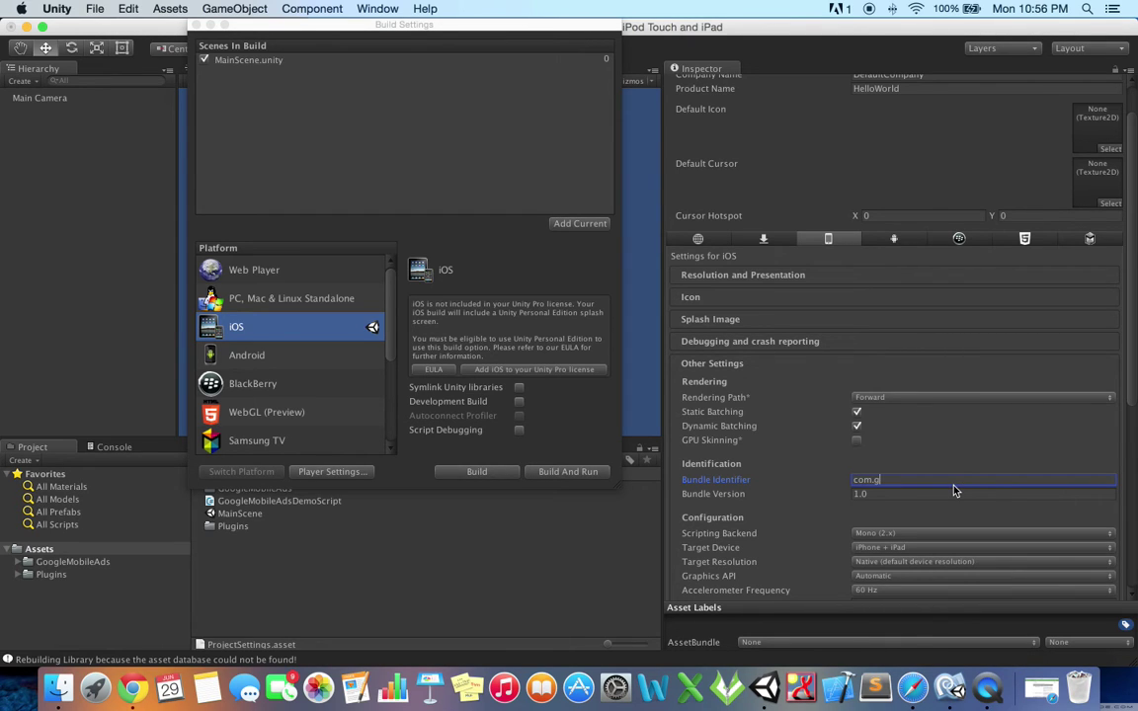
text(eekmentors.iostestunity)
scroll(807, 479, down, 8)
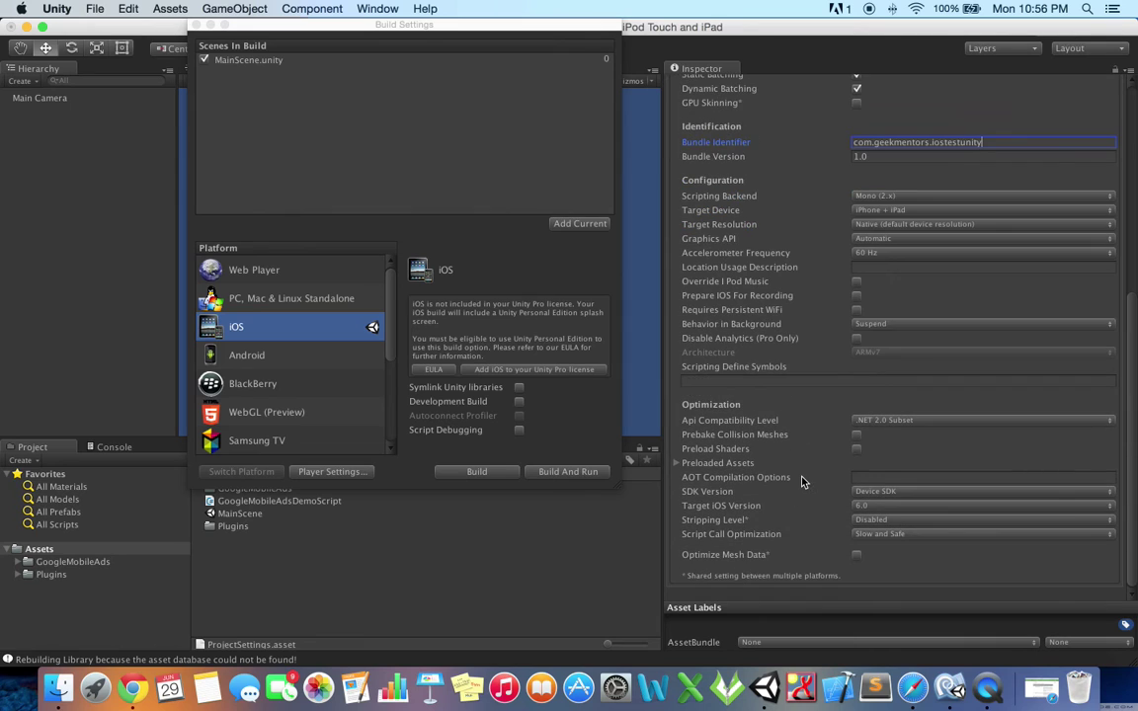
- Build the iOS project into a HelloWorld_iOS folder inside HelloWorld
click(484, 474)
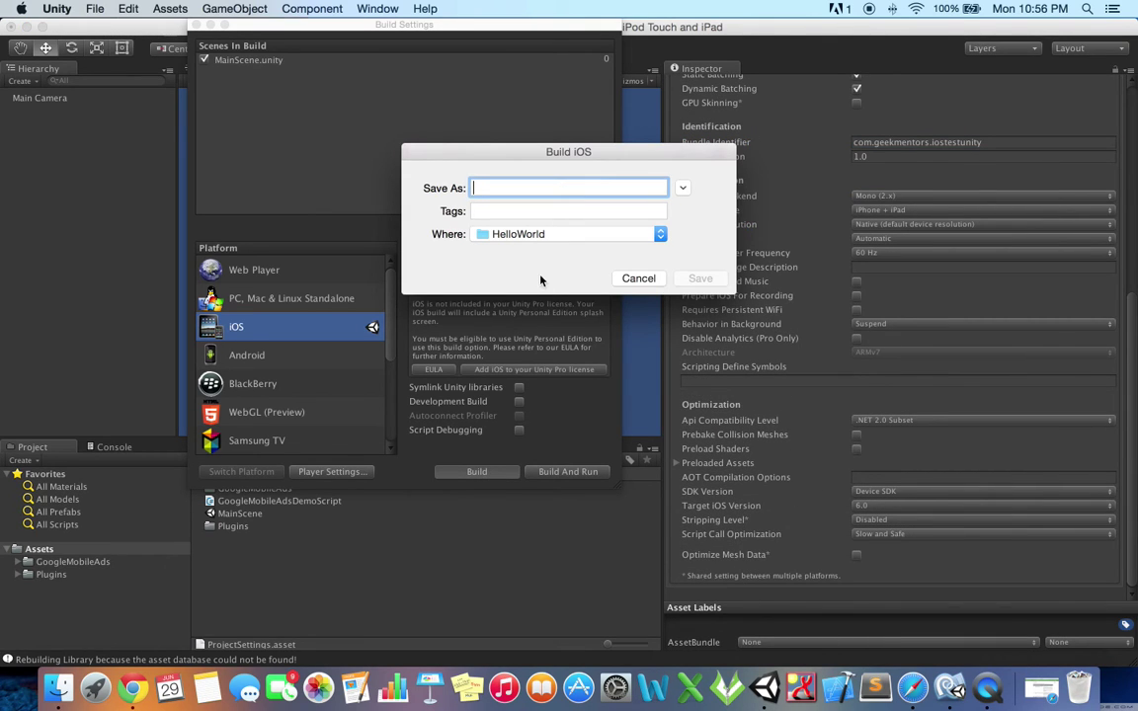
text(HelloWo)
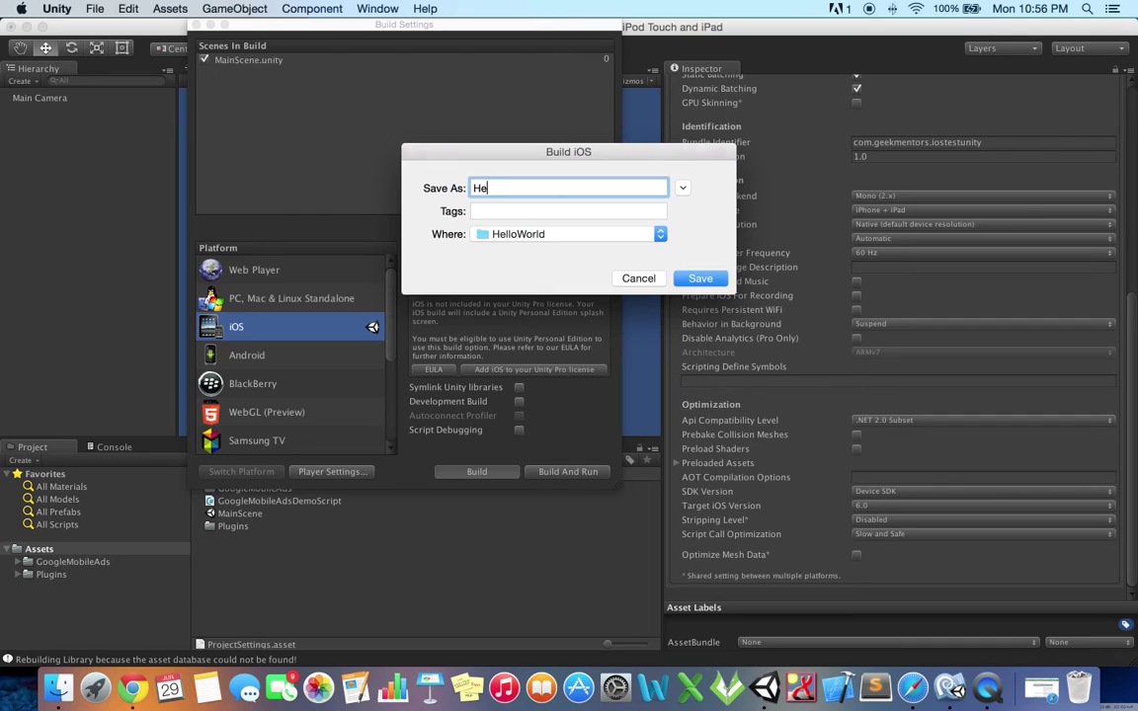
text(rld_iOS)
click(701, 279)
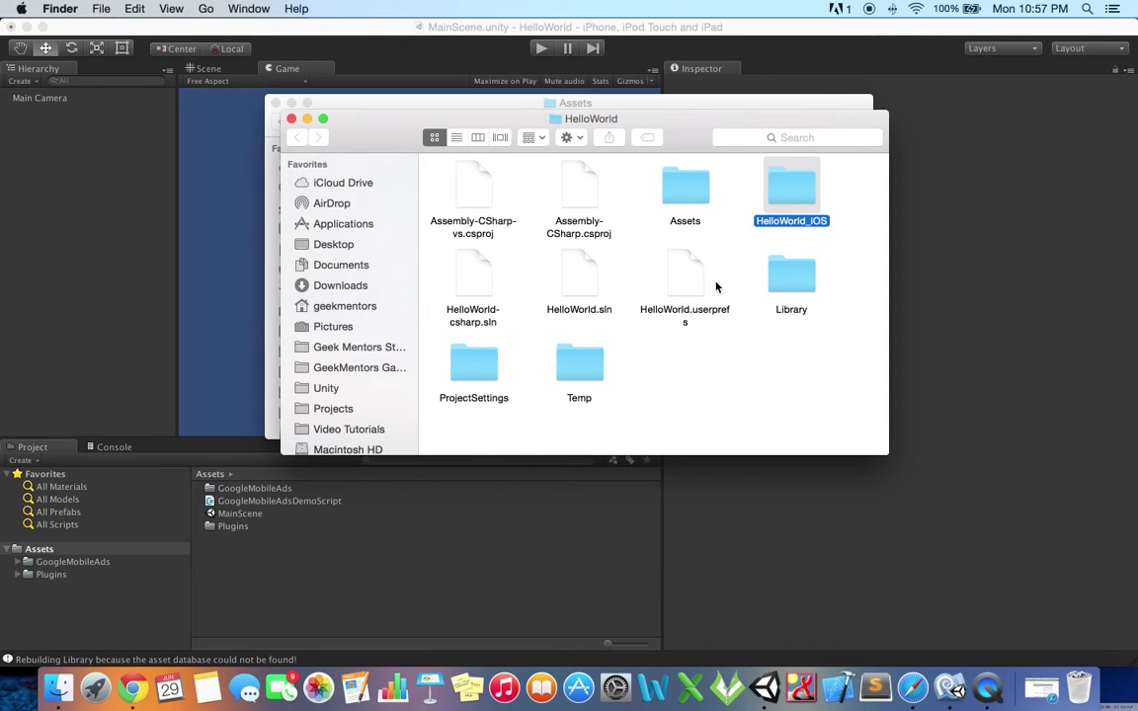
- Open Unity-iPhone.xcodeproj from the HelloWorld_iOS folder in Xcode
double_click(787, 197)
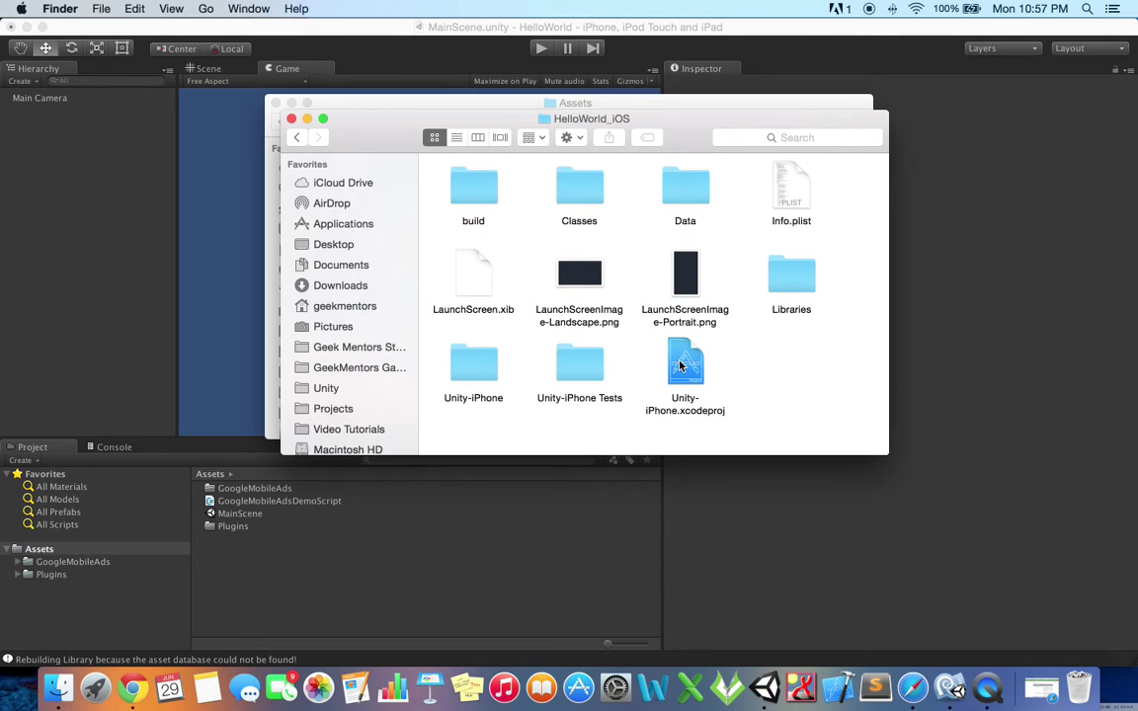
click(679, 366)
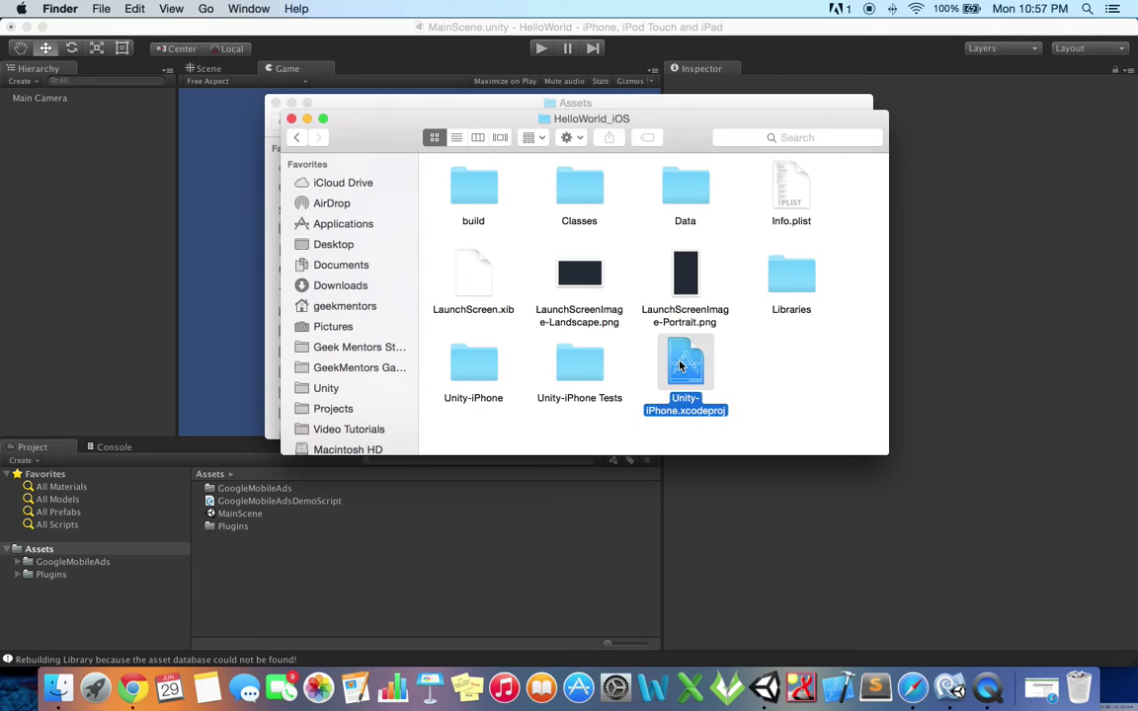
double_click(679, 366)
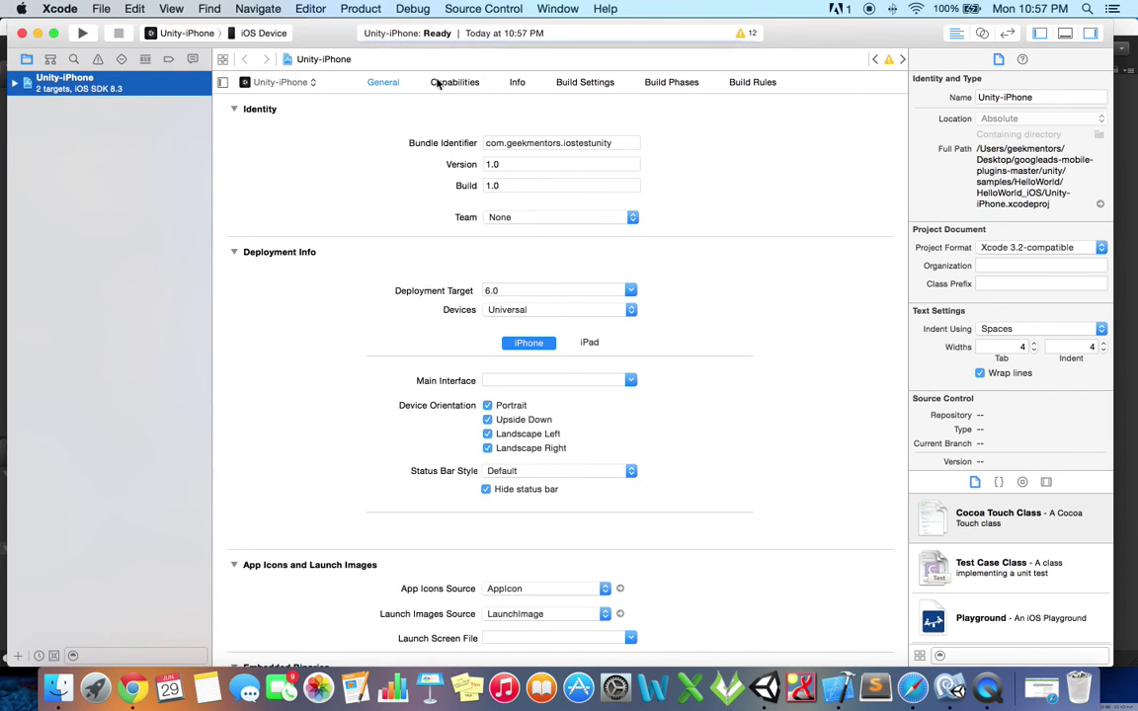
- Set Enable Modules (C and Objective-C) to Yes under Apple LLVM Language - Modules in Build Settings
click(587, 83)
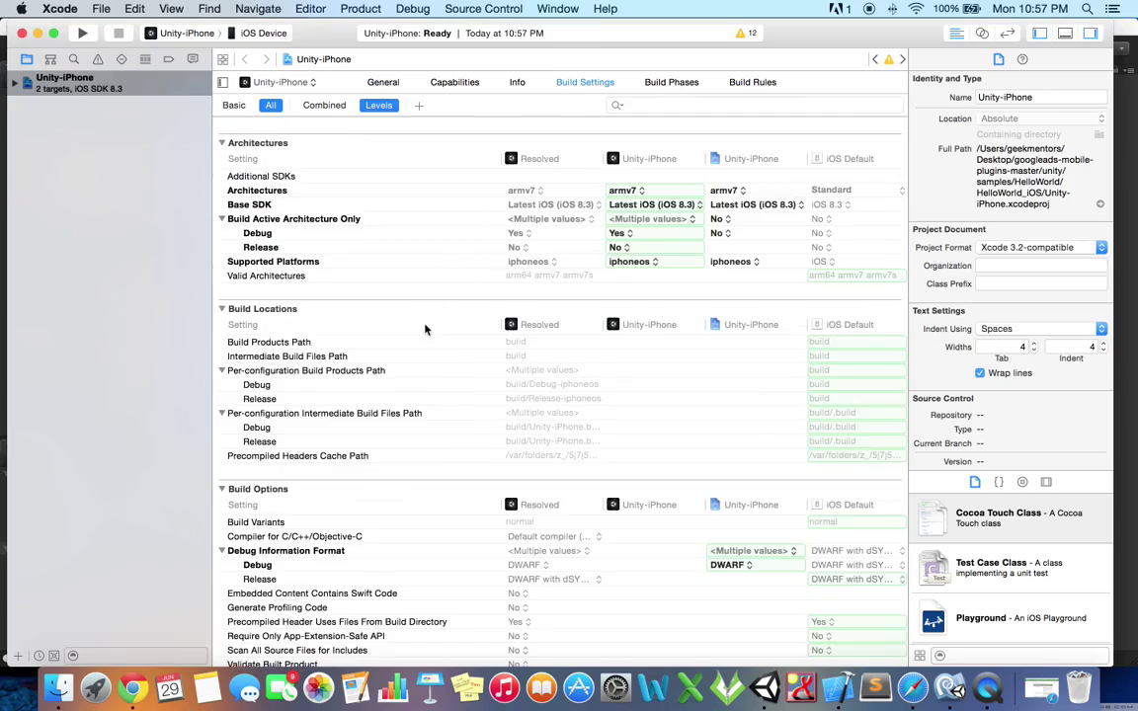
scroll(425, 329, down, 20)
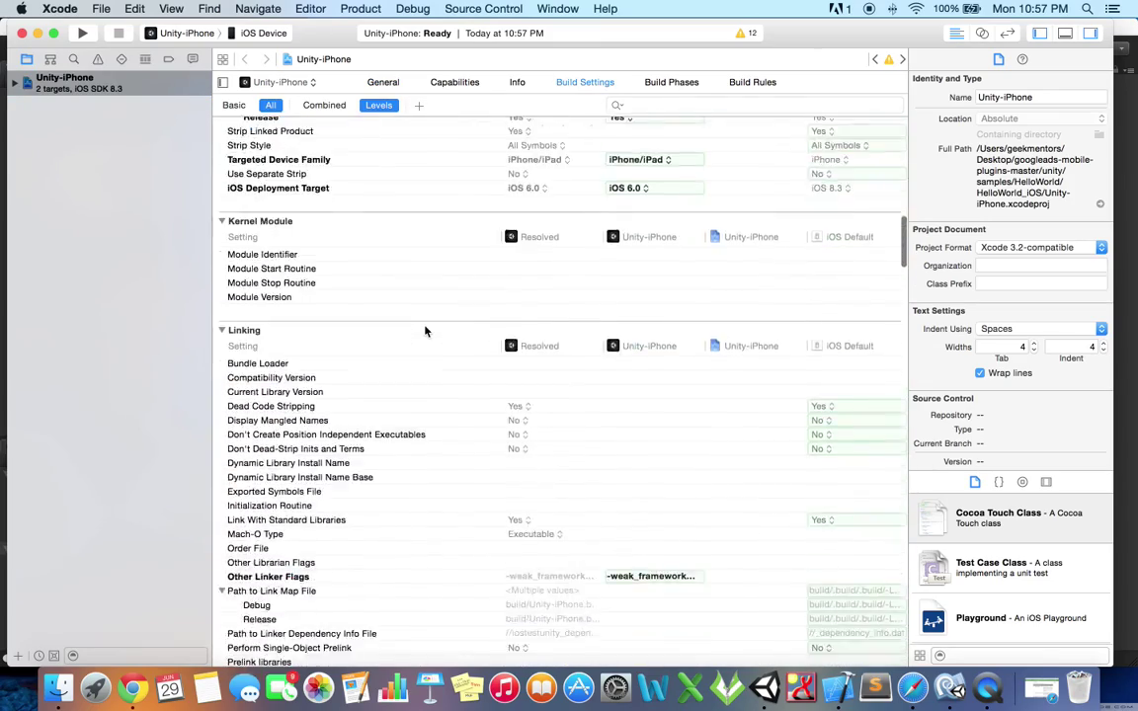
scroll(426, 331, down, 20)
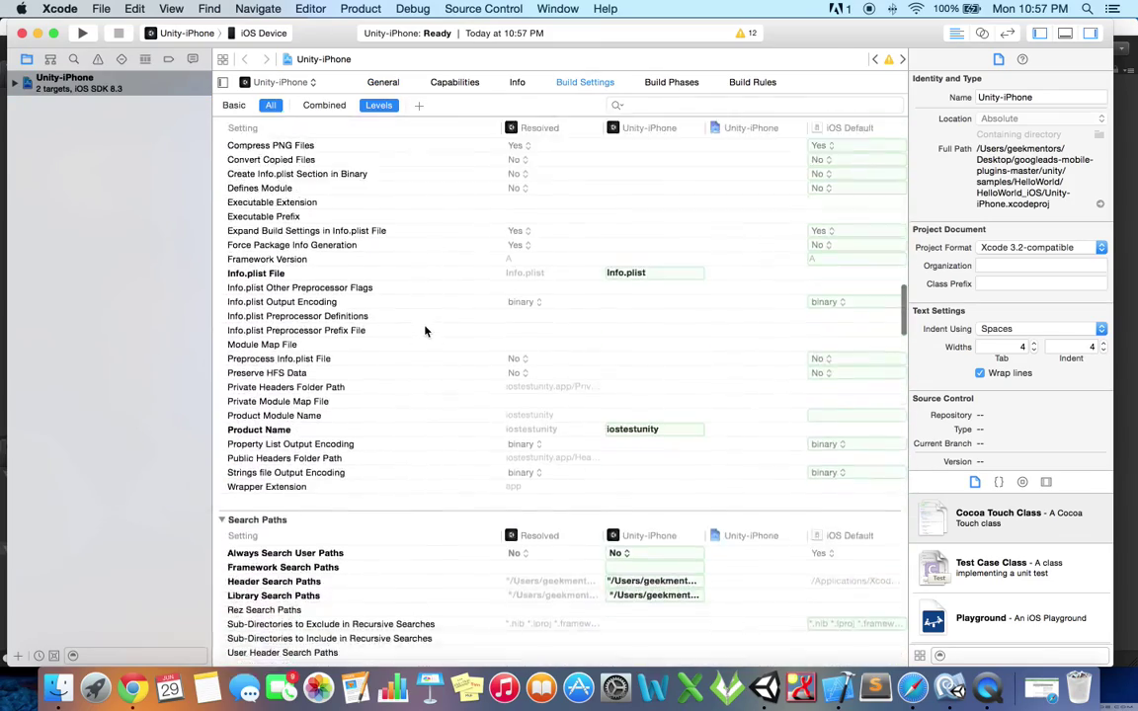
scroll(426, 331, down, 20)
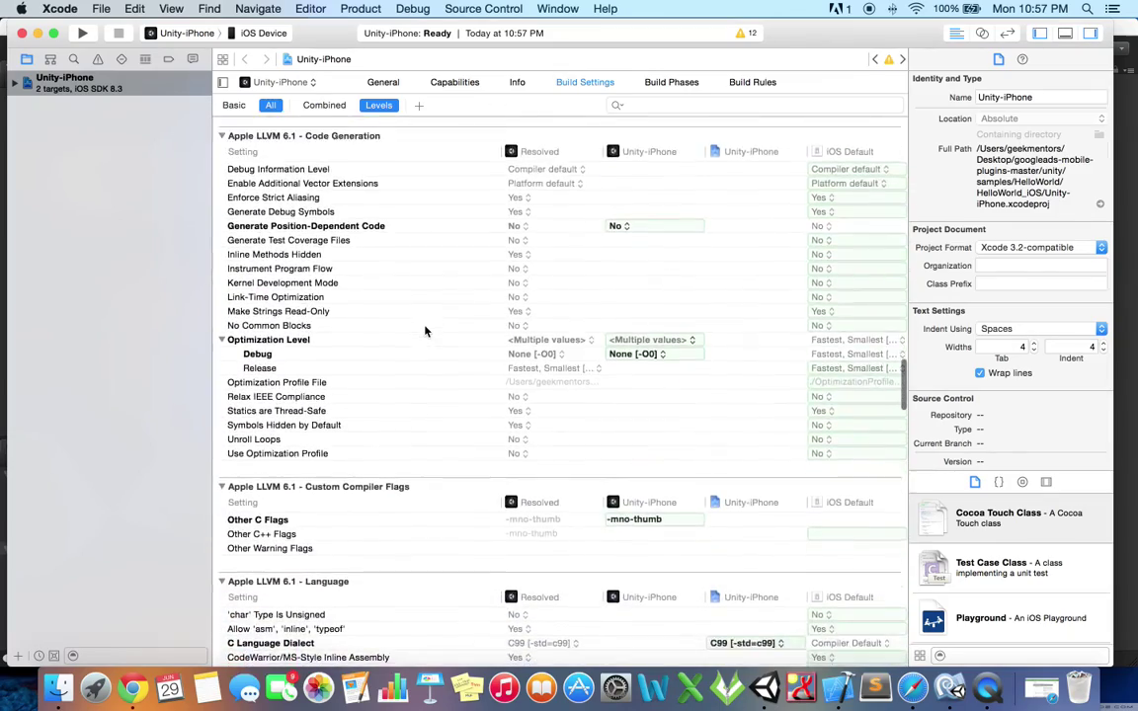
scroll(426, 331, down, 20)
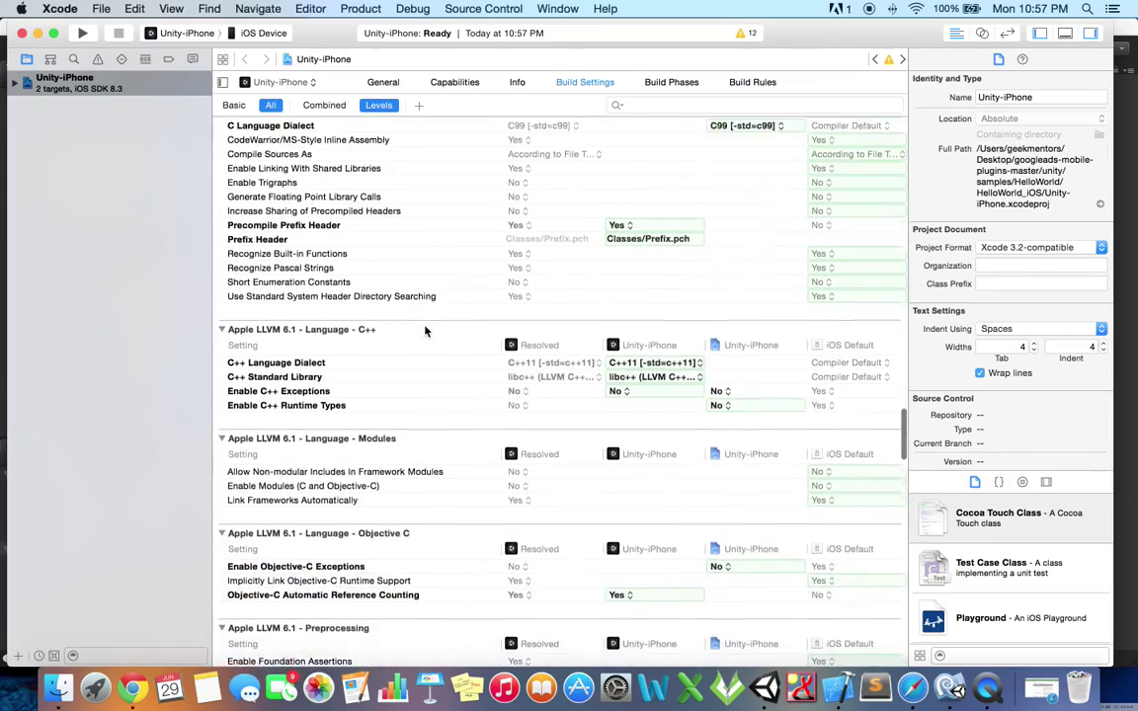
scroll(425, 331, down, 3)
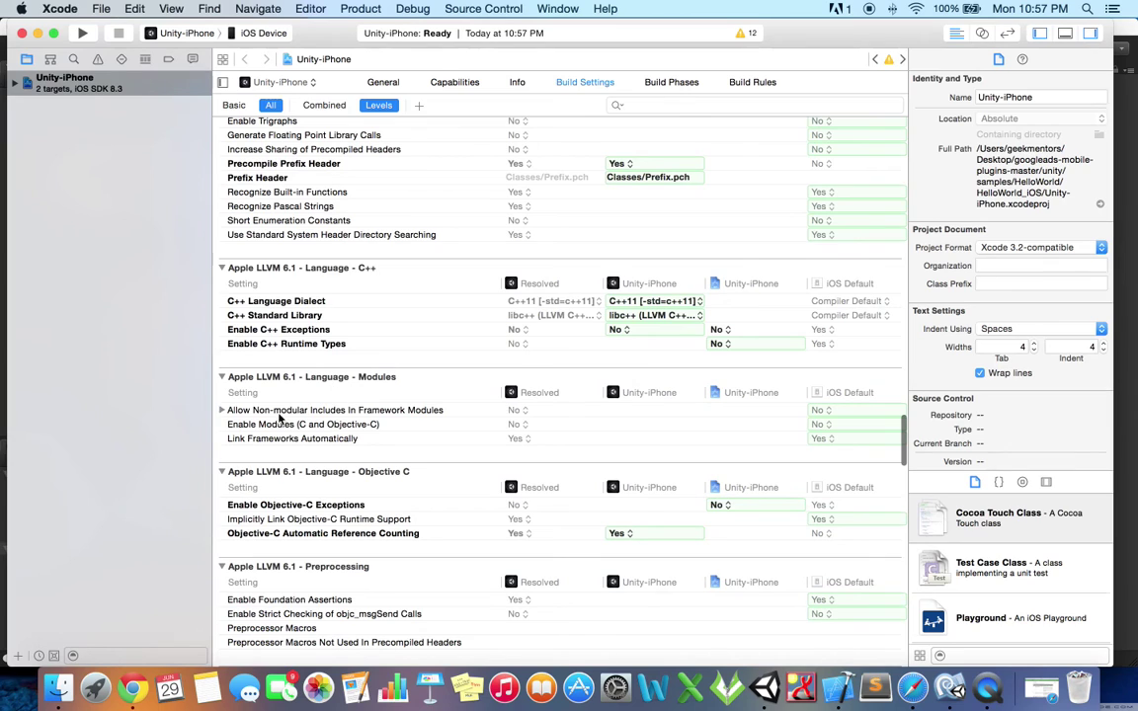
click(287, 425)
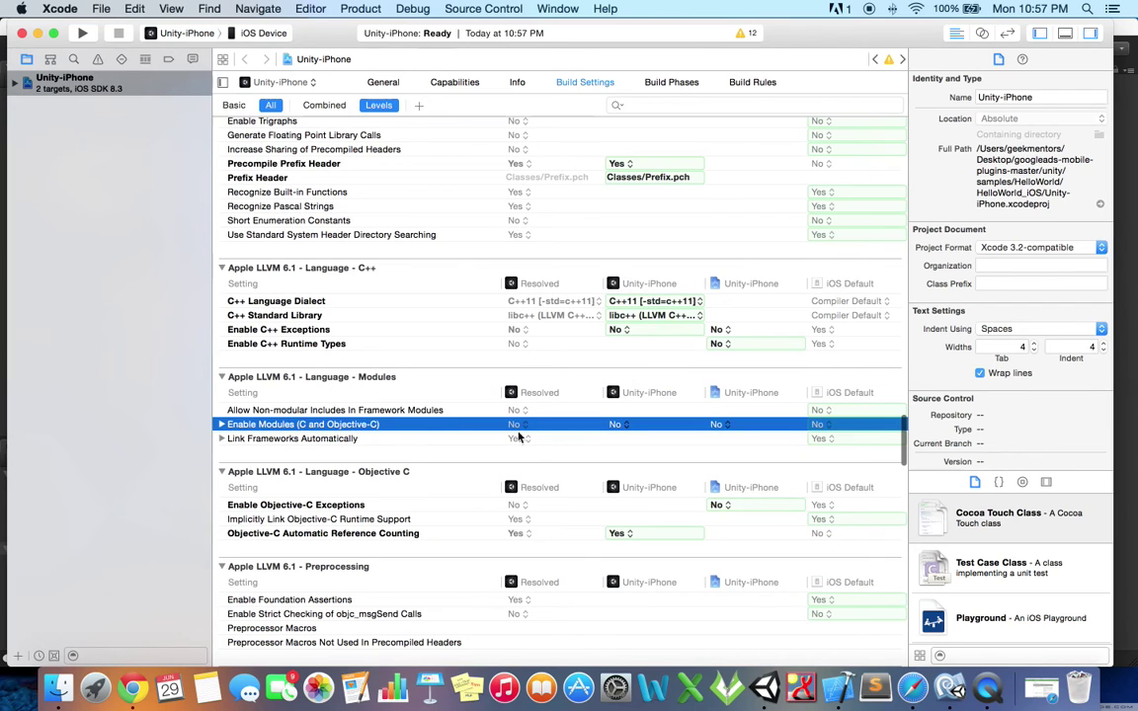
click(624, 429)
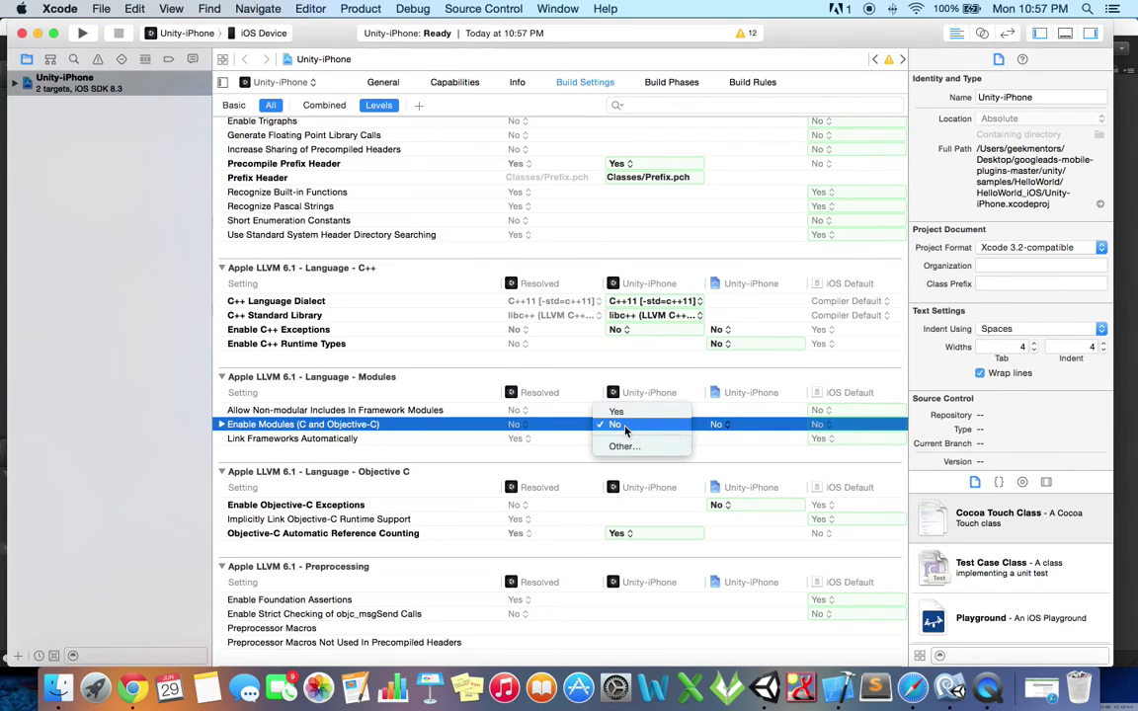
click(623, 411)
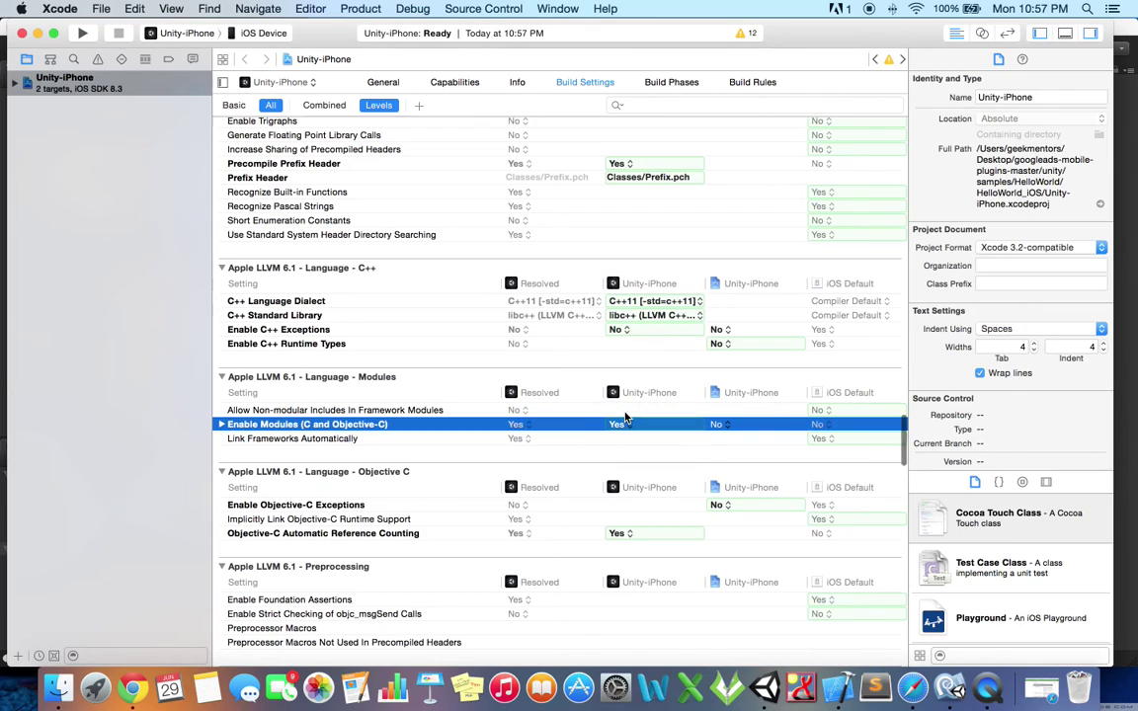
click(85, 86)
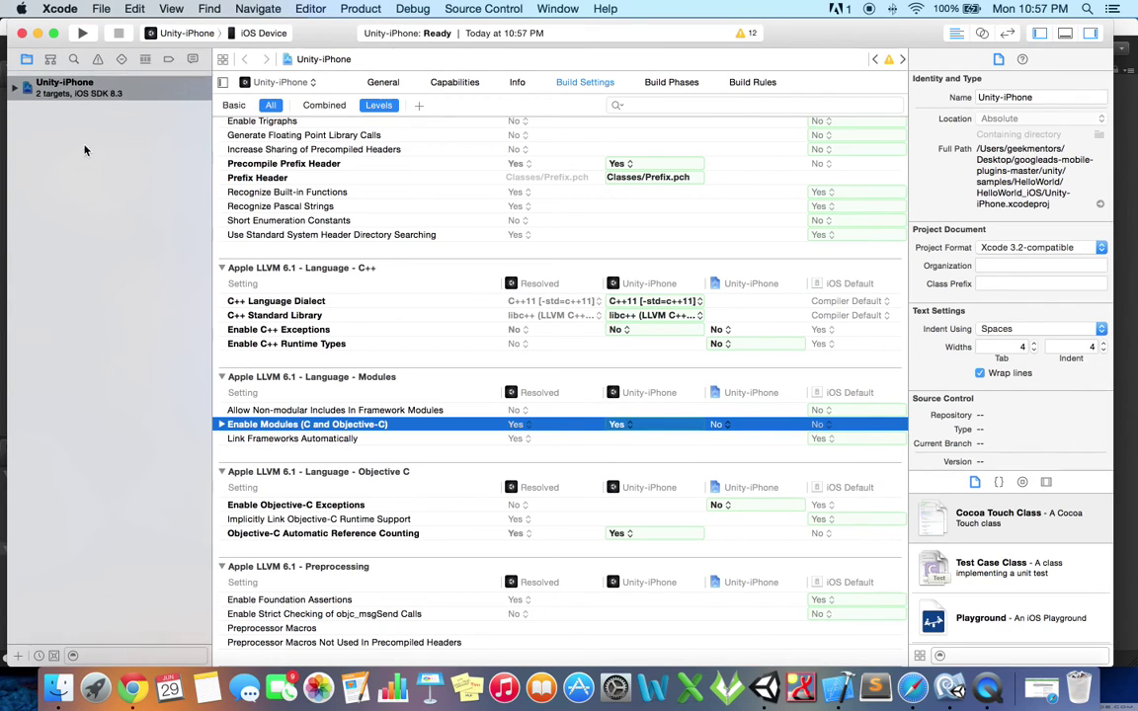
- Add GoogleMobileAds.framework from Desktop > GoogleMobileAdsSdkiOS-7.3.1 to the Unity-iPhone project
right_click(85, 85)
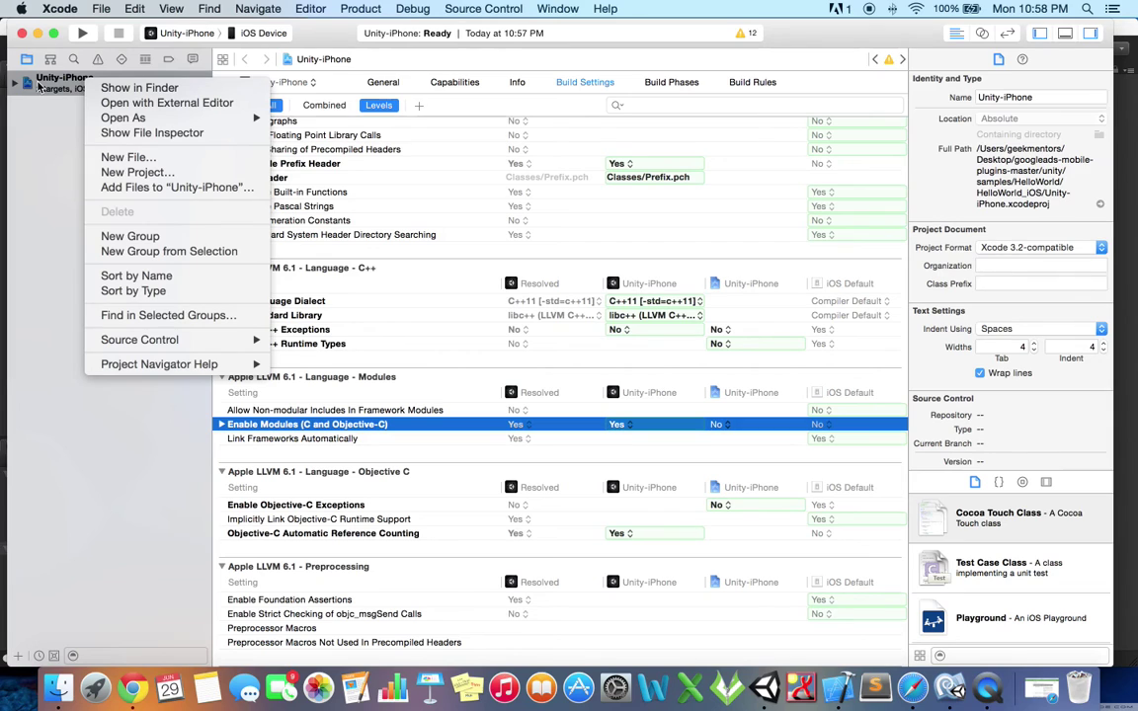
click(161, 188)
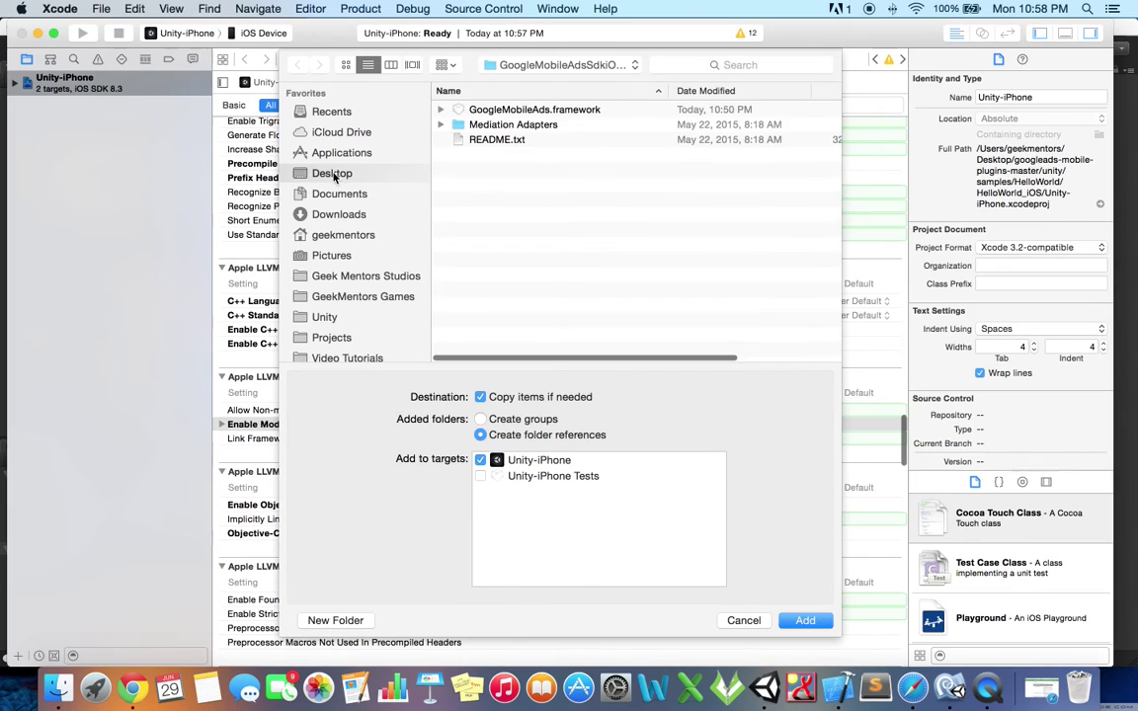
click(333, 173)
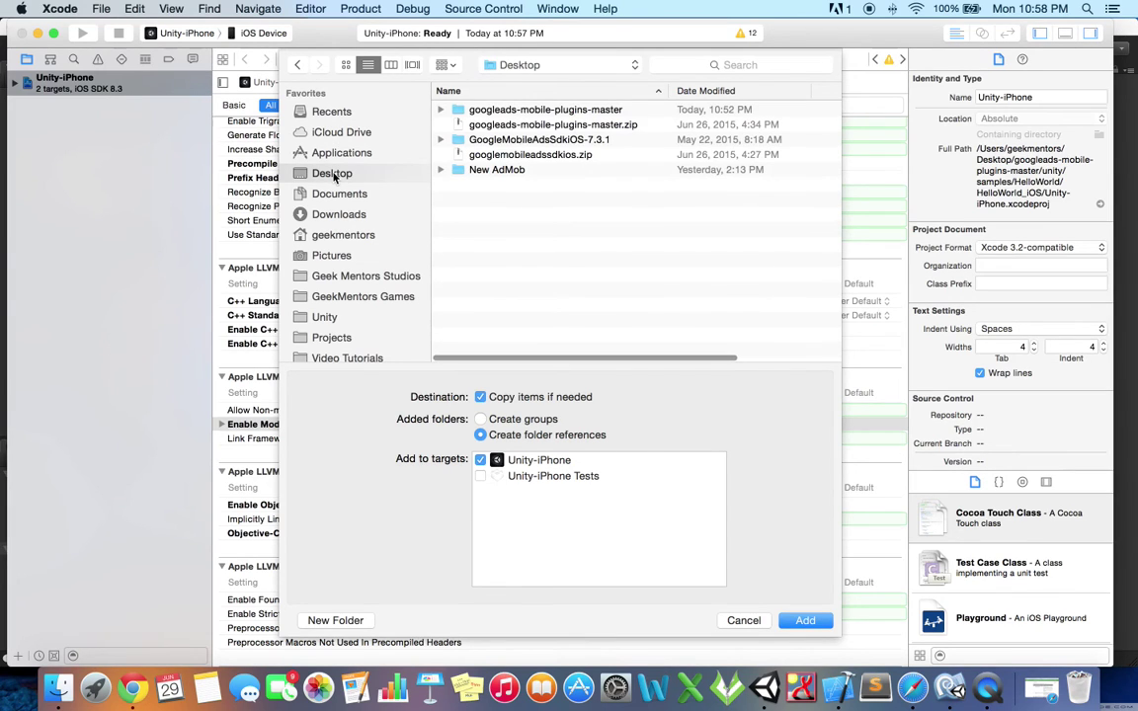
double_click(591, 142)
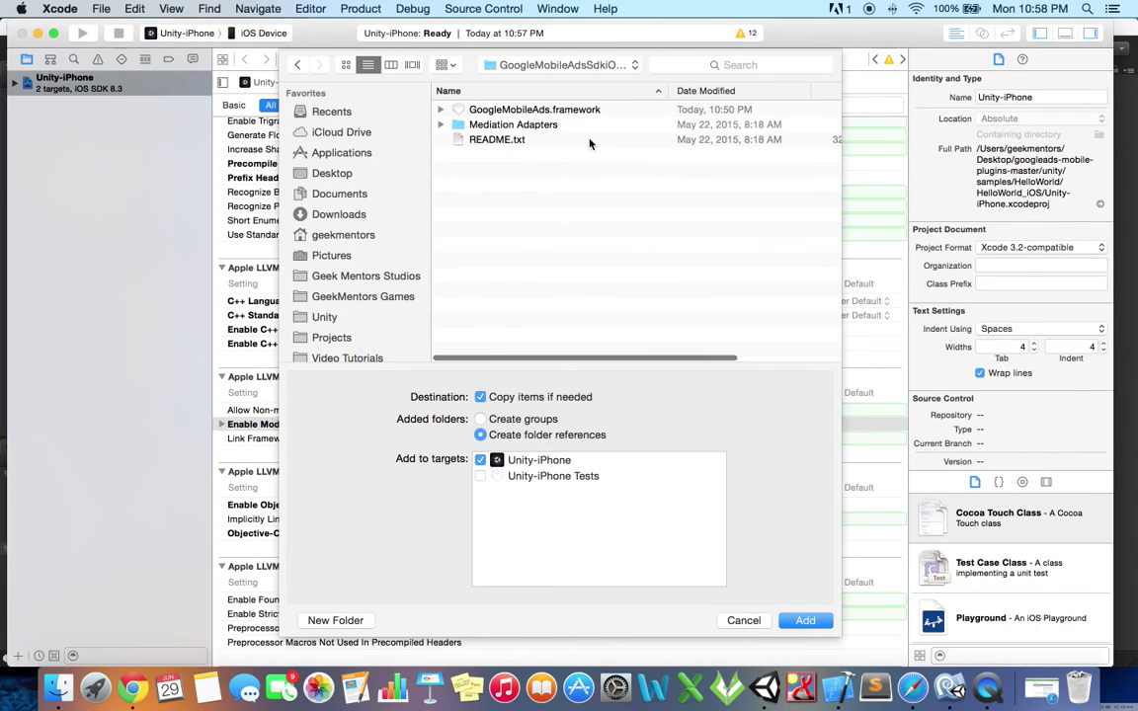
click(488, 110)
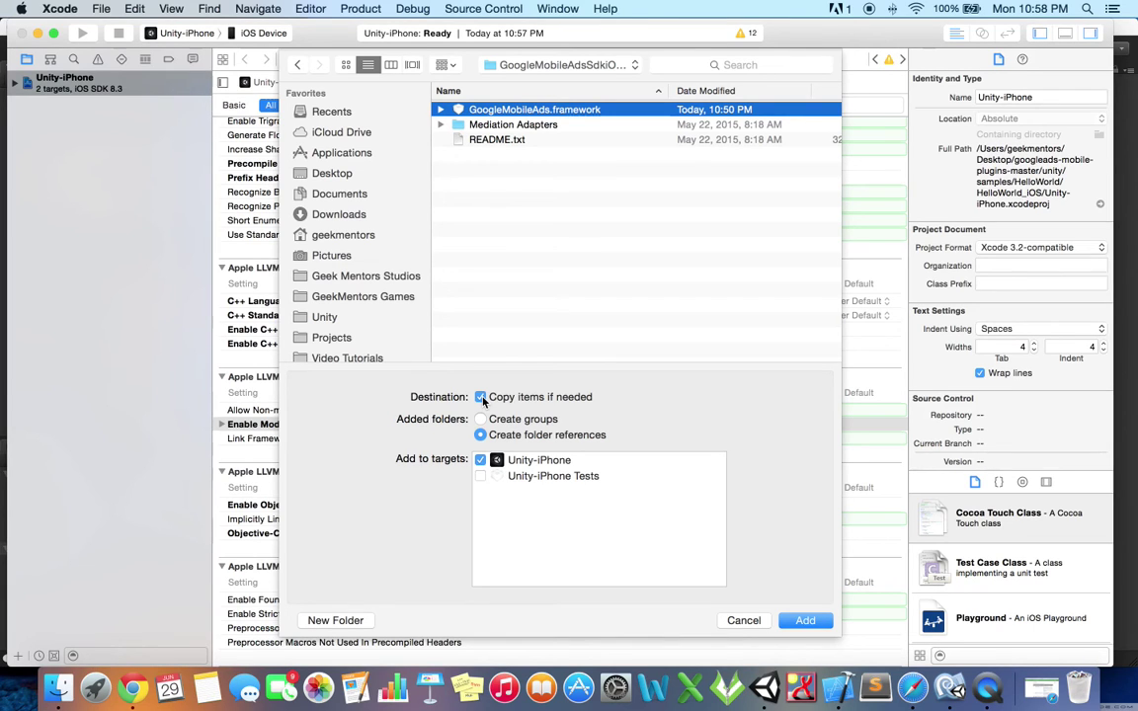
click(817, 622)
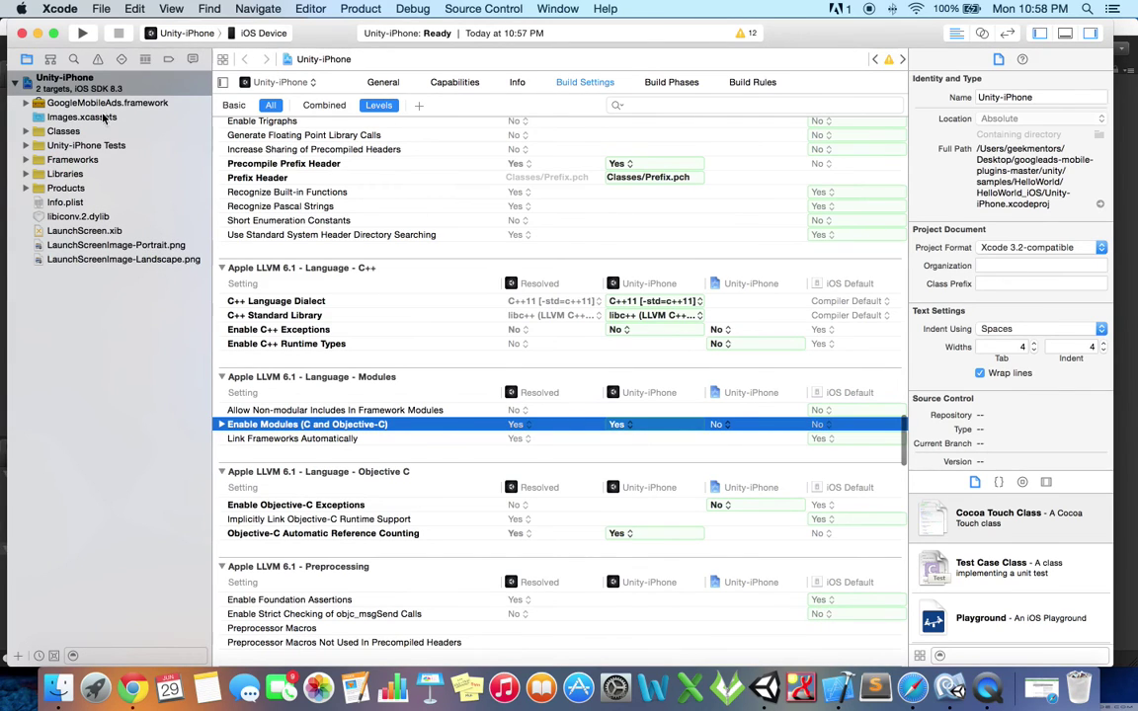
- Check the added GoogleMobileAds.framework, then reselect the Unity-iPhone project
click(69, 103)
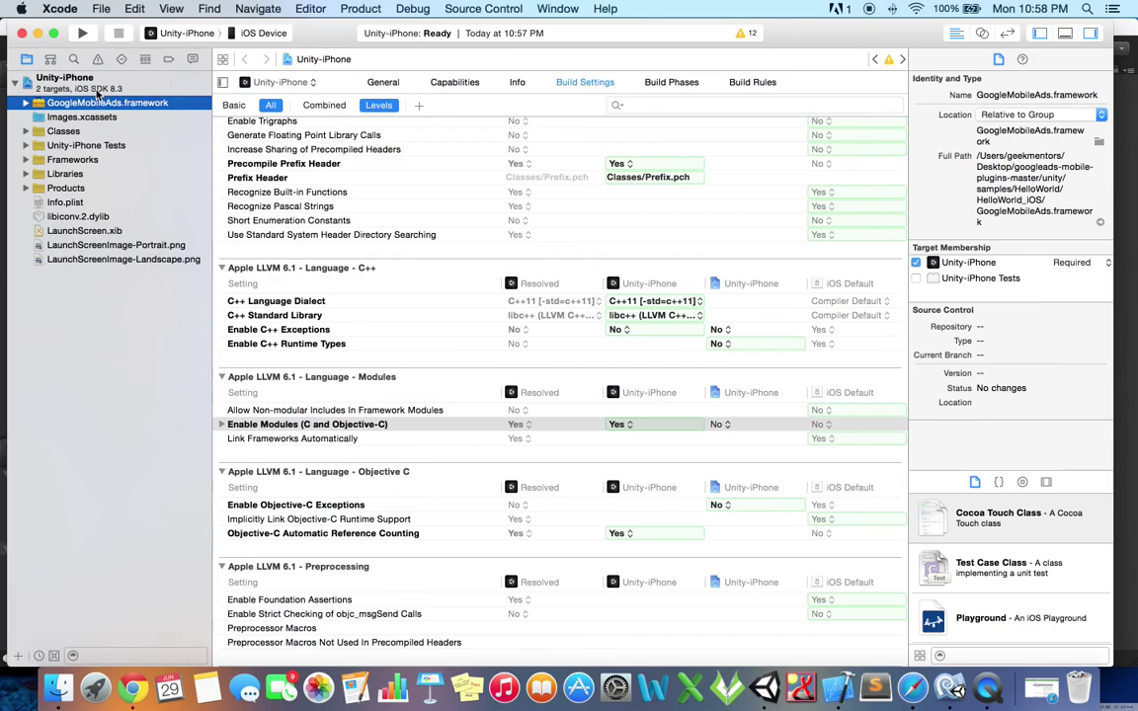
click(97, 89)
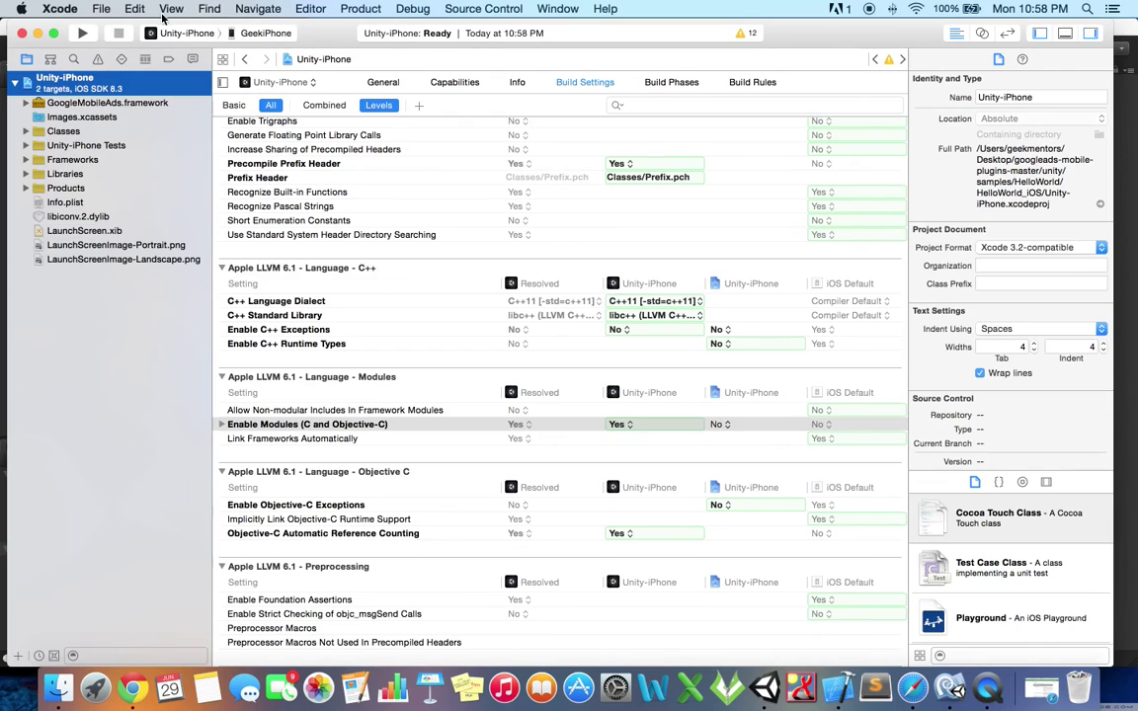
- Run the Unity-iPhone scheme to build and launch the app on GeekiPhone
click(83, 34)
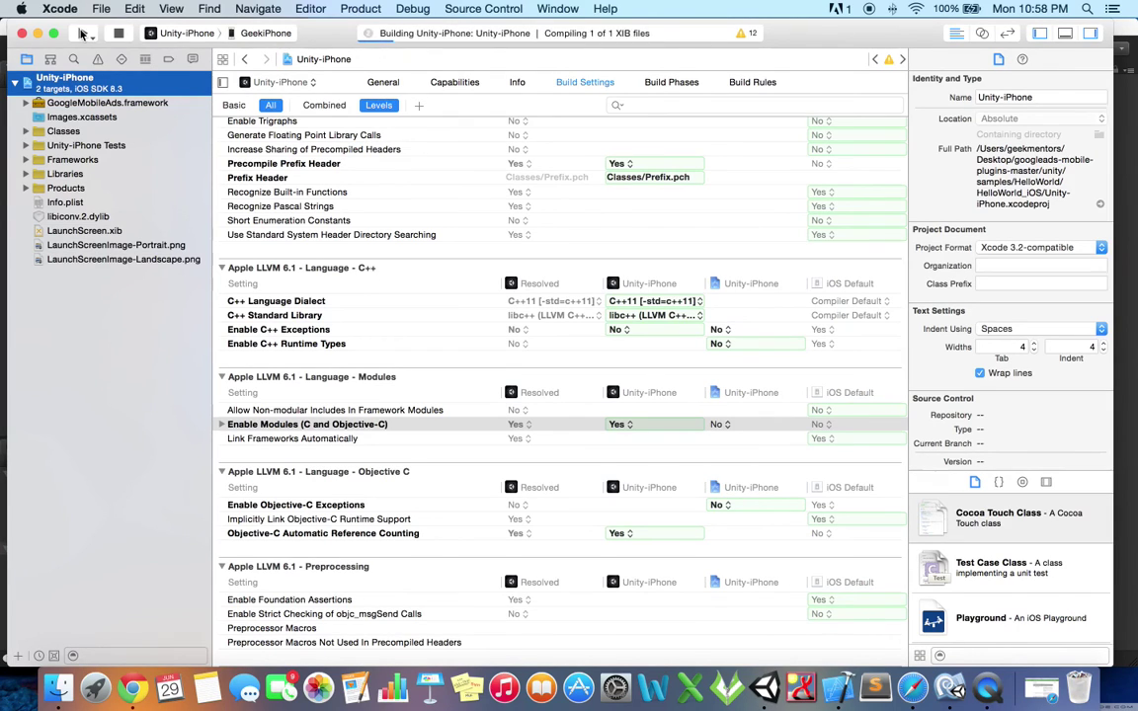